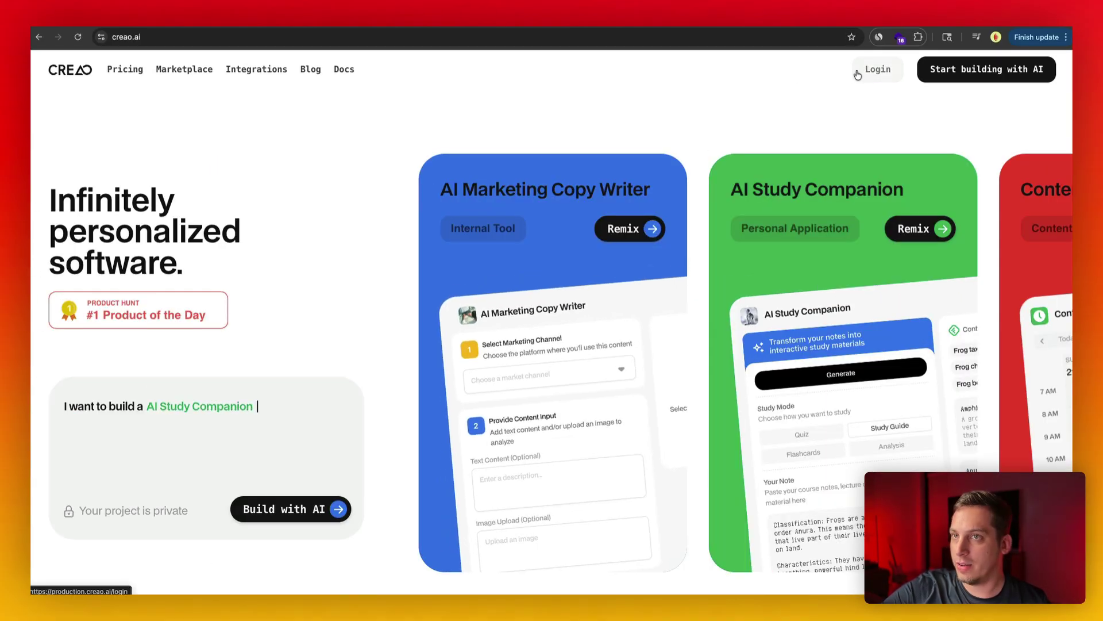
Log in and page the Explore templates to page 2 of 4 to find Product Development & User Feedback Loop.
left_click(858, 75)
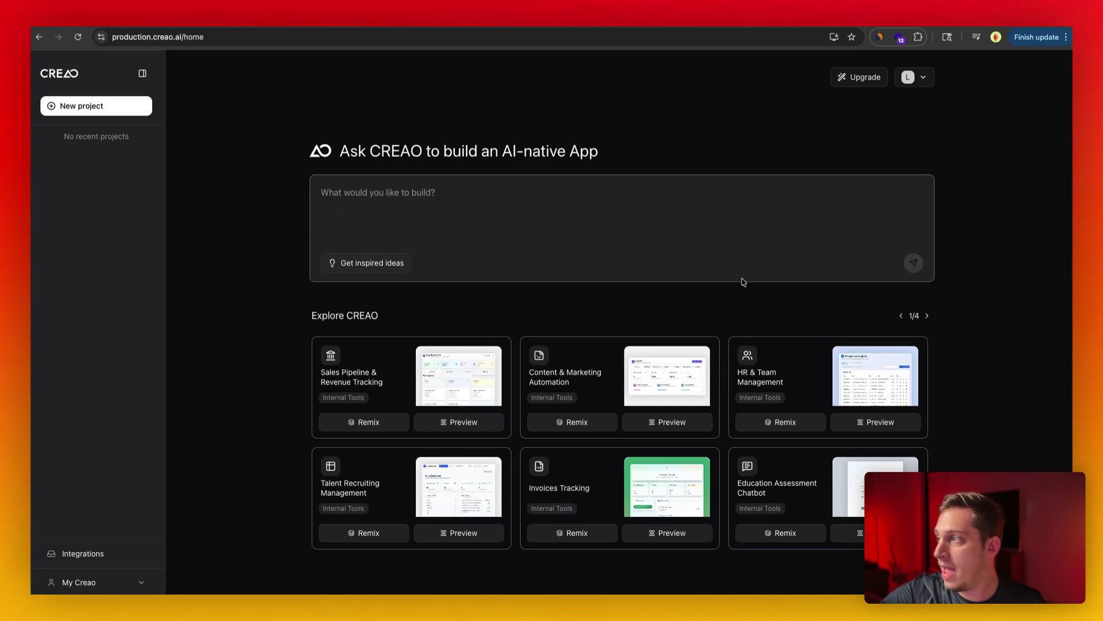
left_click(927, 317)
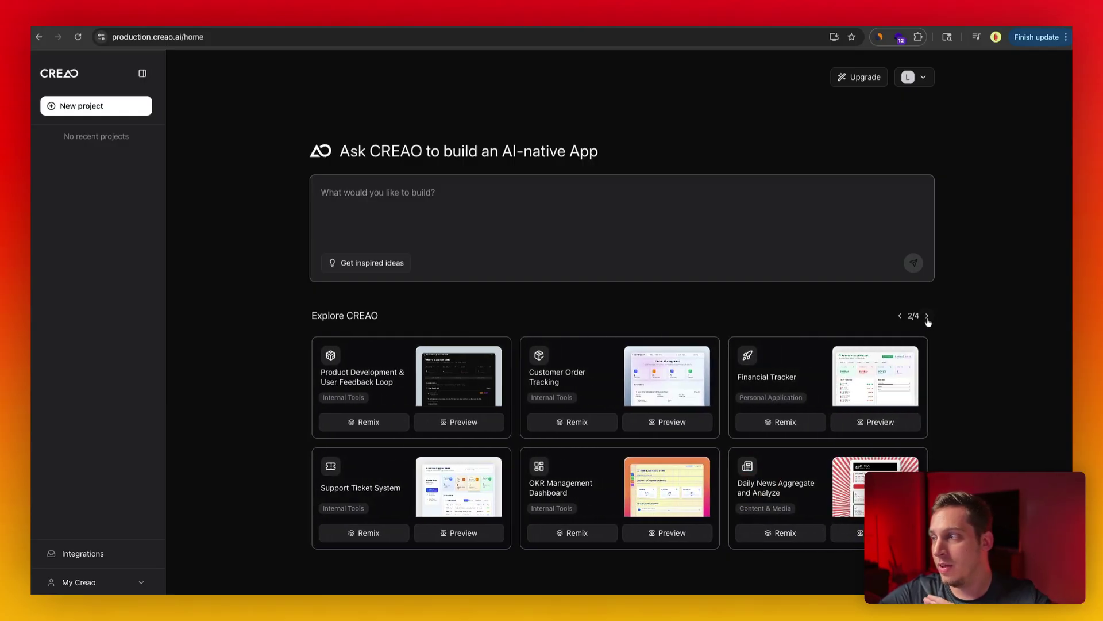
left_click(928, 317)
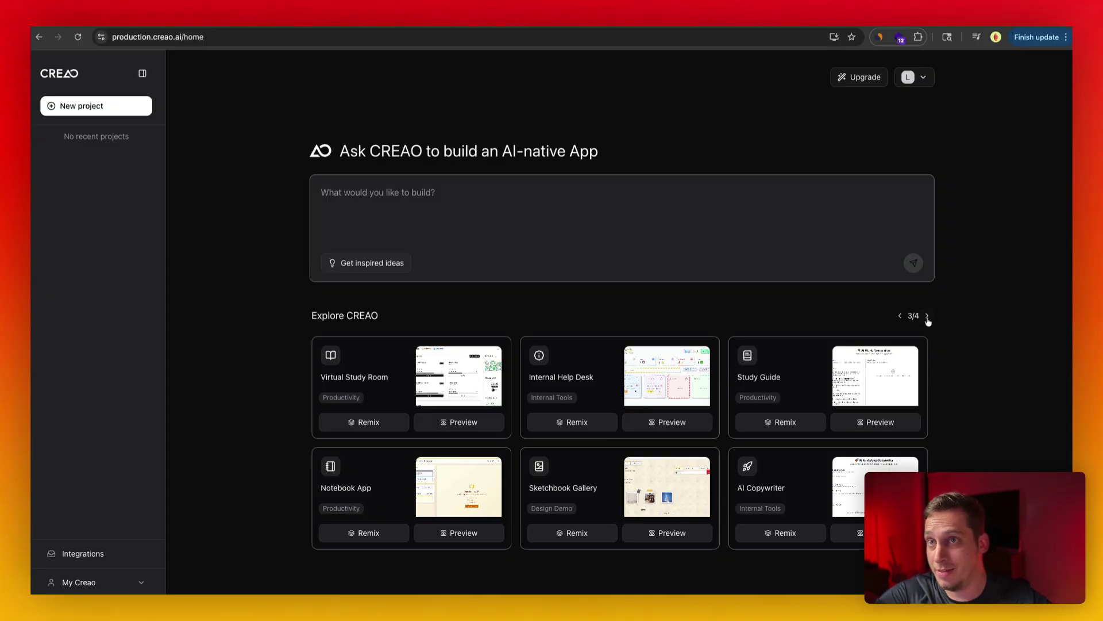
left_click(900, 316)
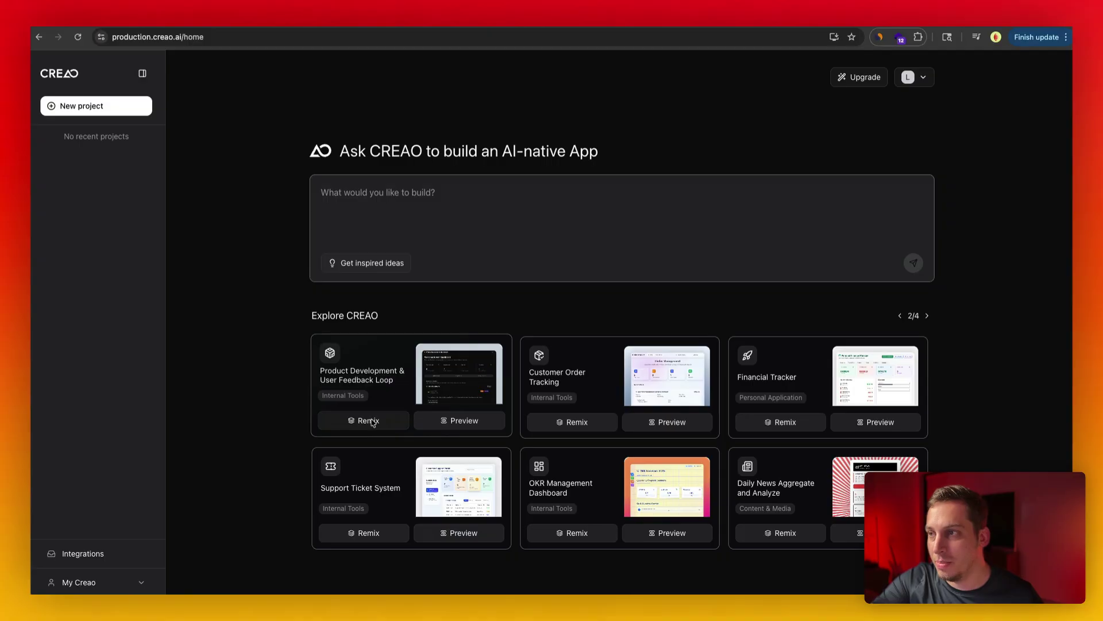
left_click_drag(320, 373, 391, 379)
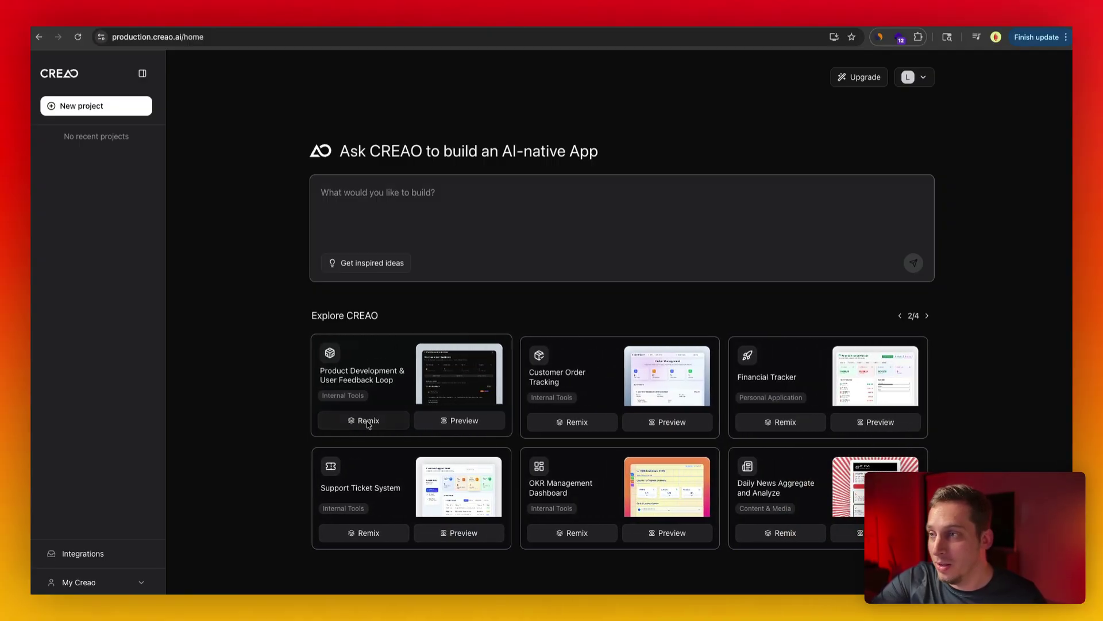
Remix the Product Development & User Feedback Loop template, then toggle between Dashboard and Preview.
left_click(364, 421)
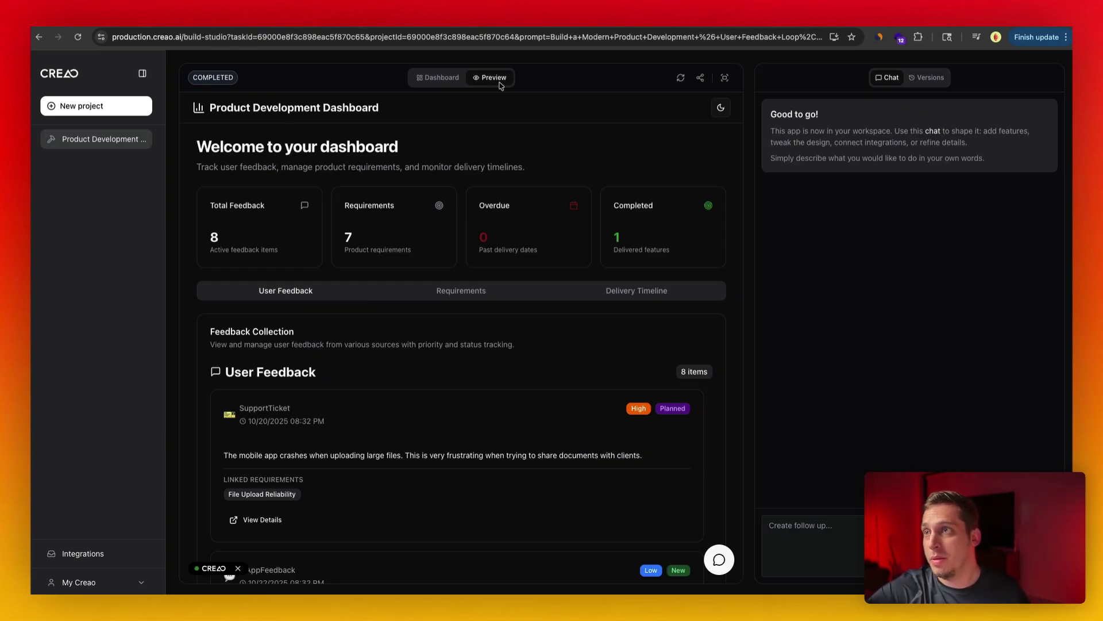
left_click(440, 85)
left_click(494, 81)
Open and dismiss the project's options menu, then view the Dashboard's Build Summary.
left_click(143, 142)
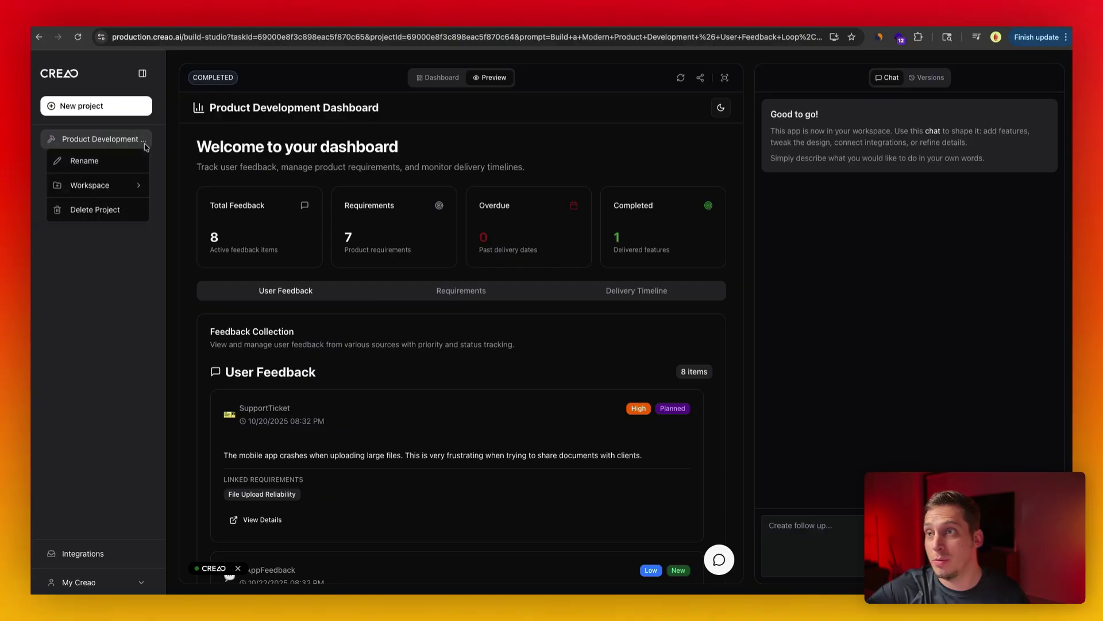
left_click(747, 278)
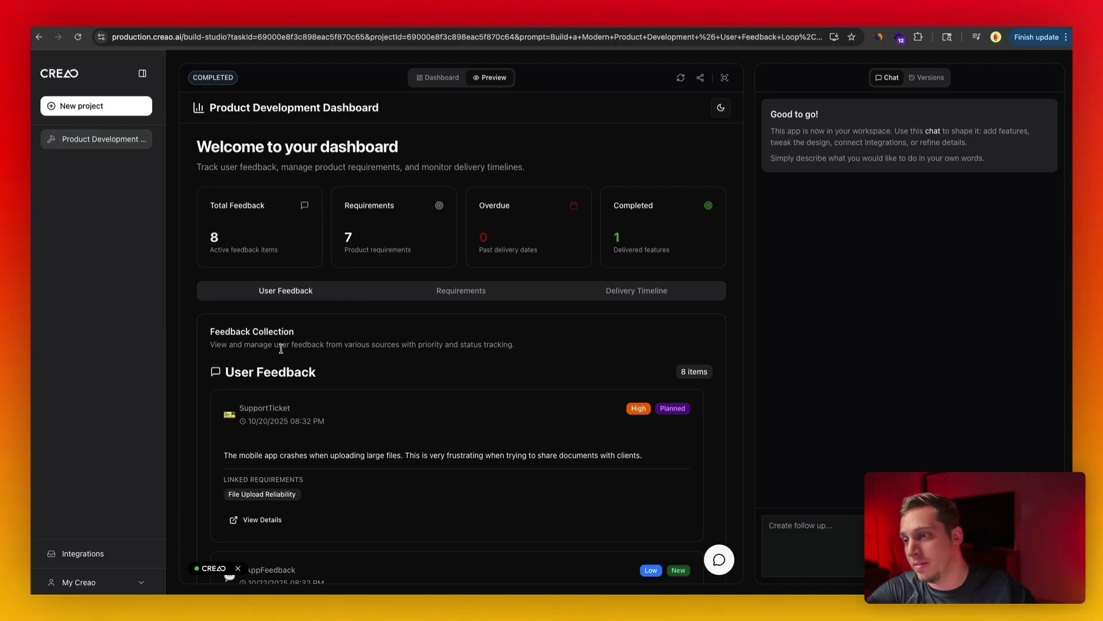
left_click(437, 78)
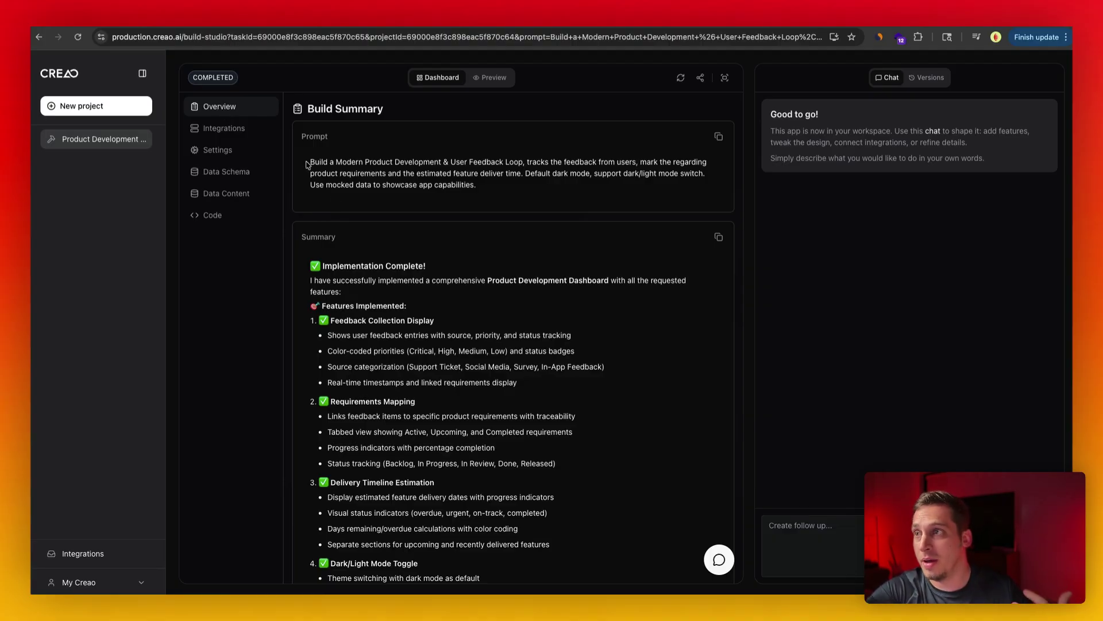
Review the project's Integrations and its Settings, highlighting the MCP Connection URL heading.
scroll(357, 355, "down", 10)
left_click(223, 127)
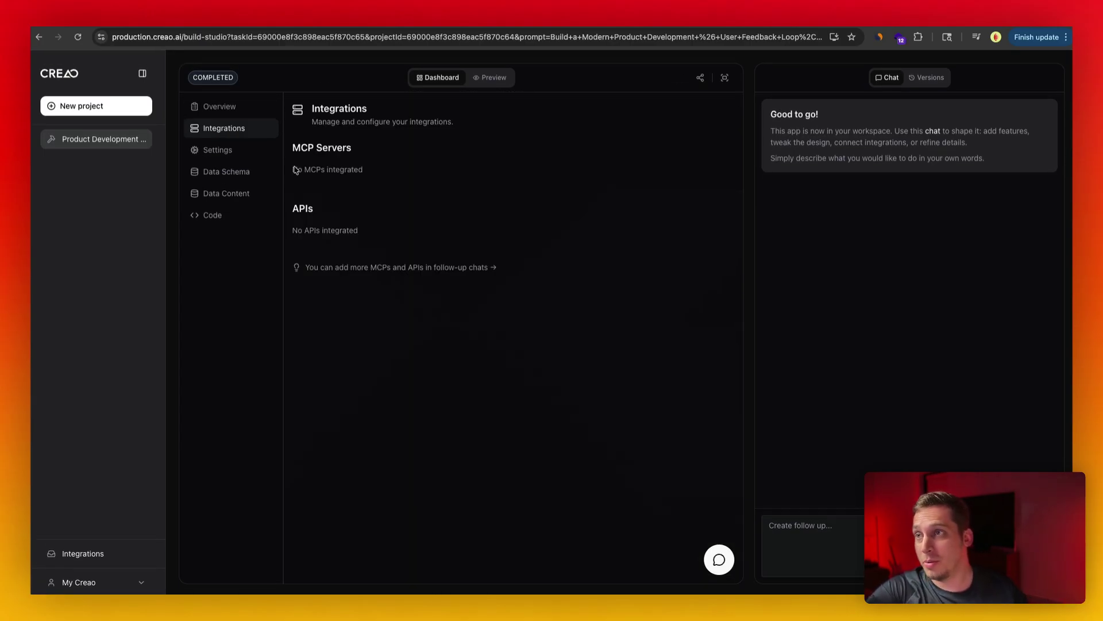
left_click(223, 152)
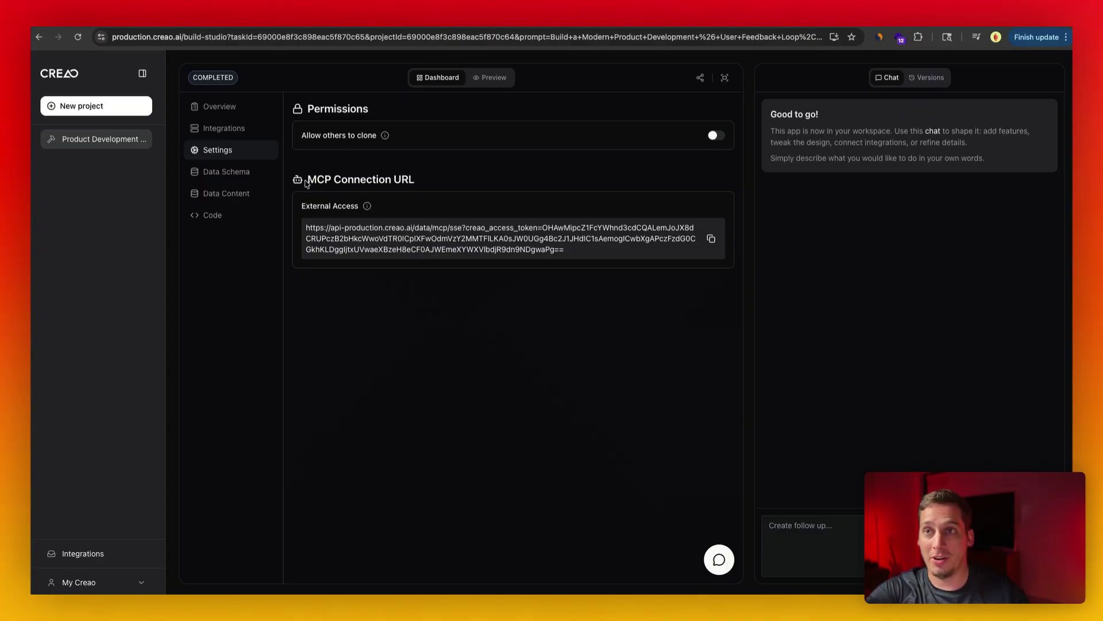
triple_click(326, 182)
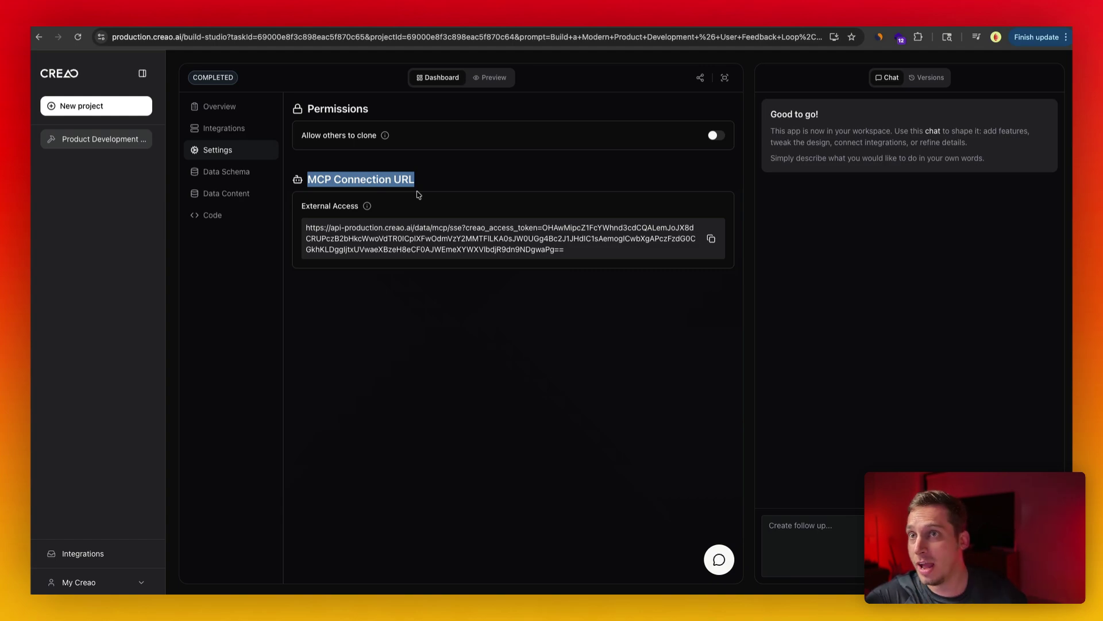
Inspect the feedback Data Content, Data Schema and Code, then return to the live Preview.
left_click(226, 172)
left_click(225, 196)
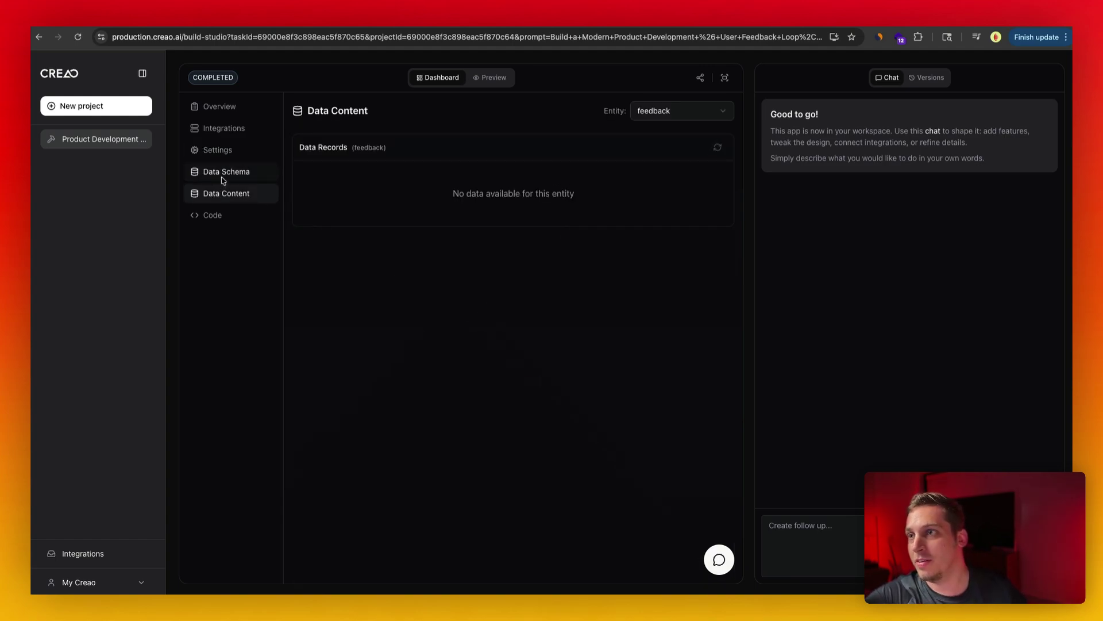
left_click(242, 171)
scroll(310, 260, "down", 3)
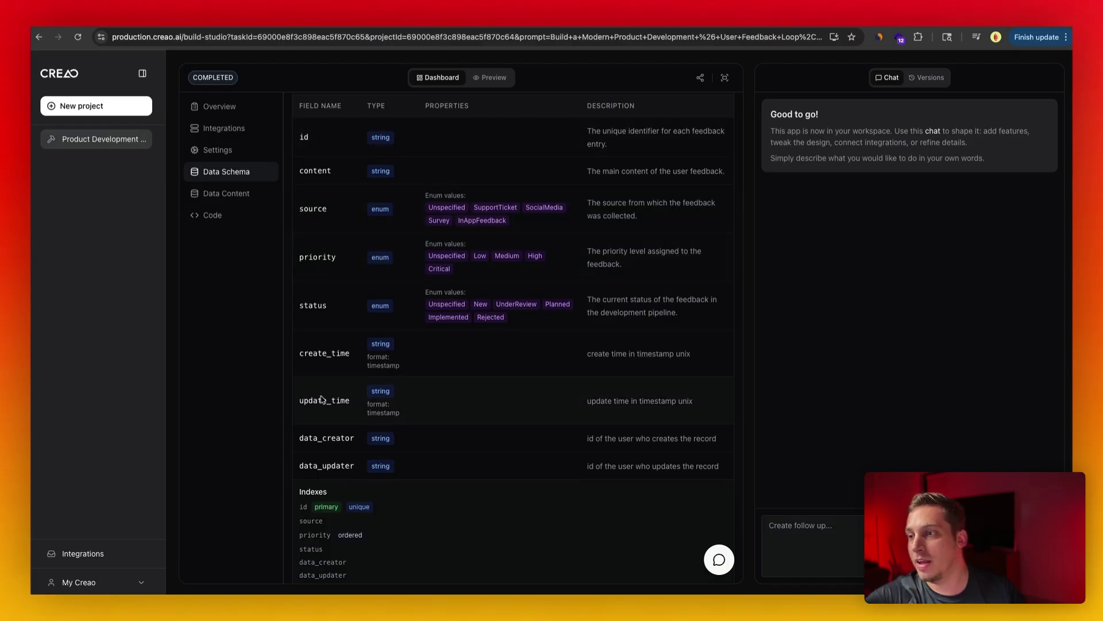
left_click(237, 224)
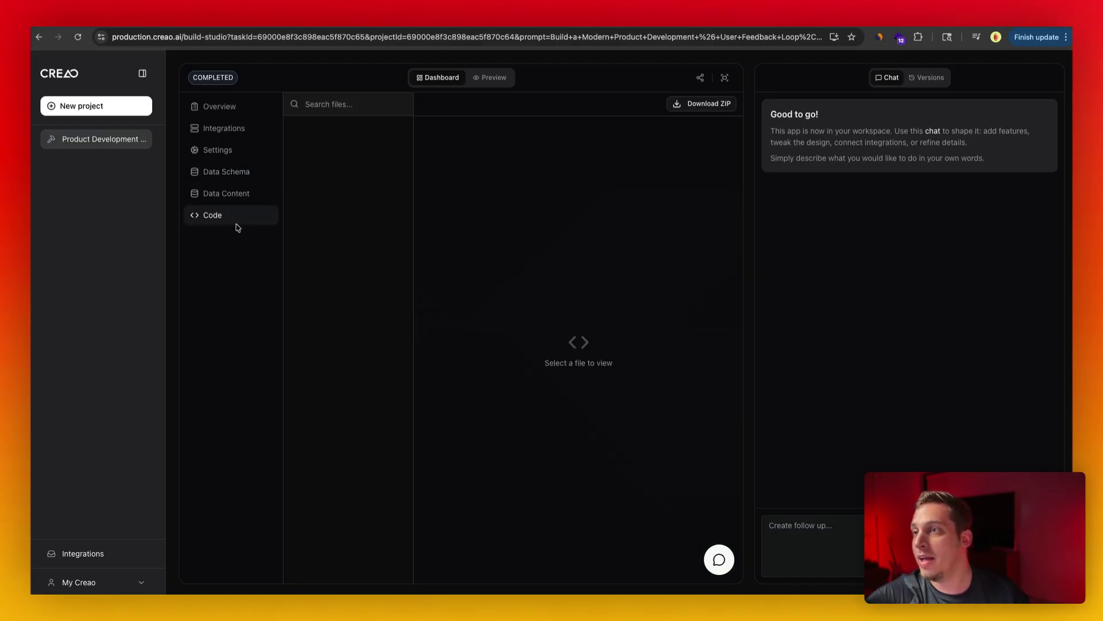
left_click(492, 77)
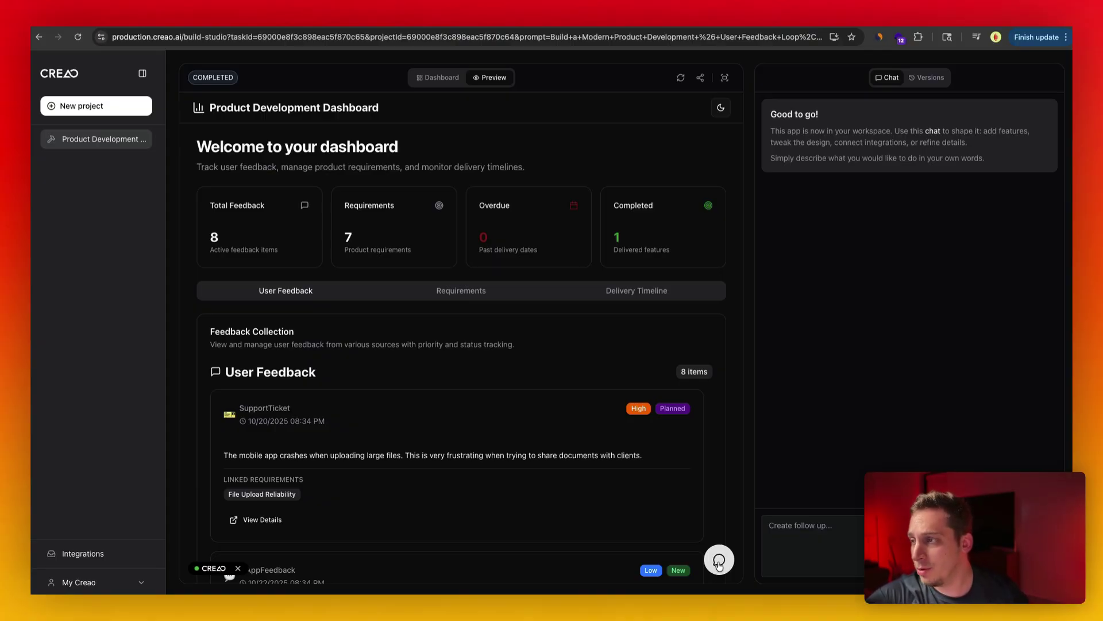
Ask Copilot 'how many feedback tickets do i have?' and highlight its answer.
left_click(719, 561)
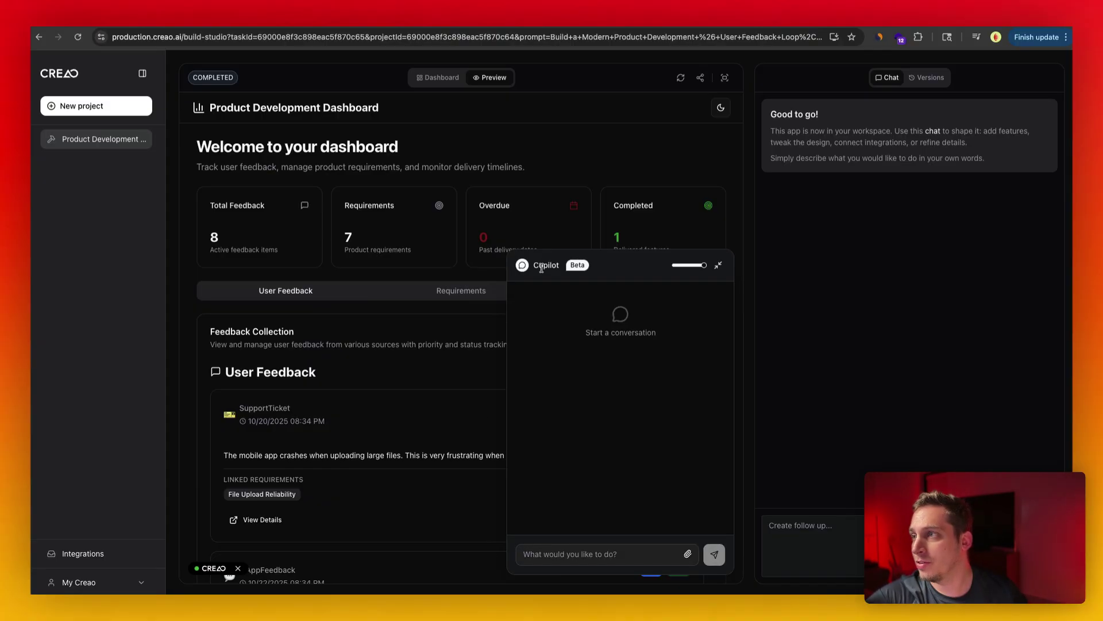
left_click_drag(534, 270, 608, 269)
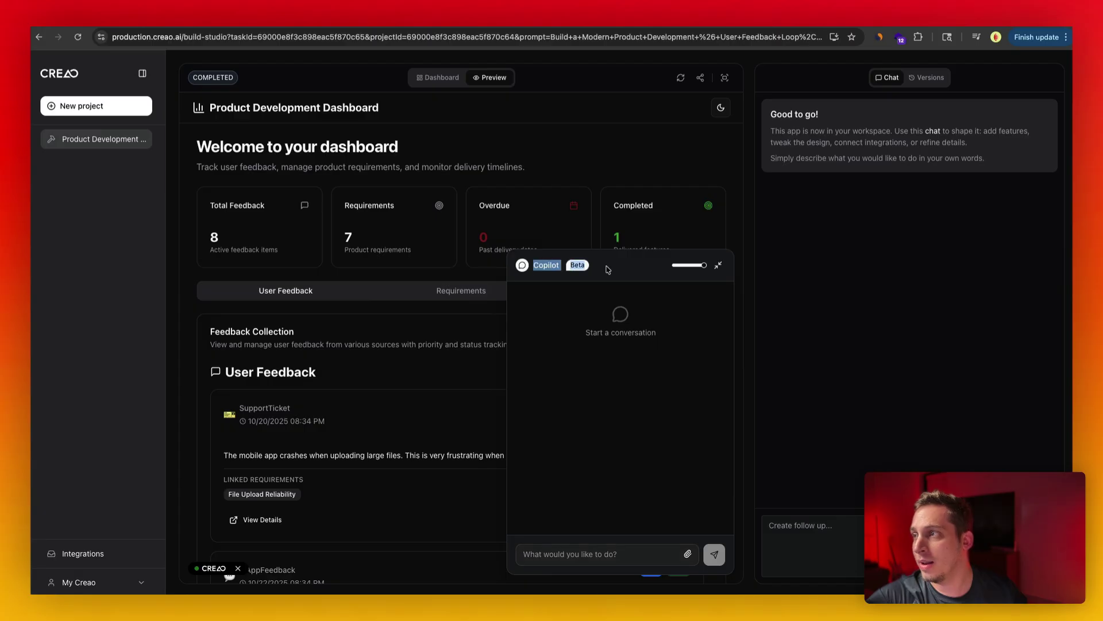
left_click(612, 555)
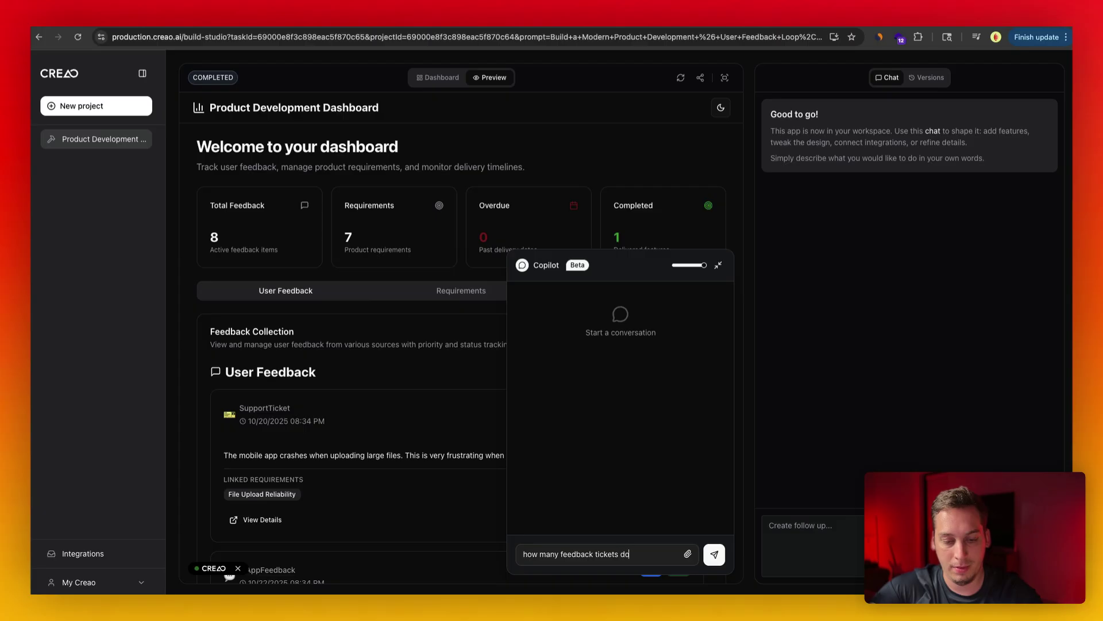
type("i have?")
key("Return")
left_click_drag(520, 326, 664, 339)
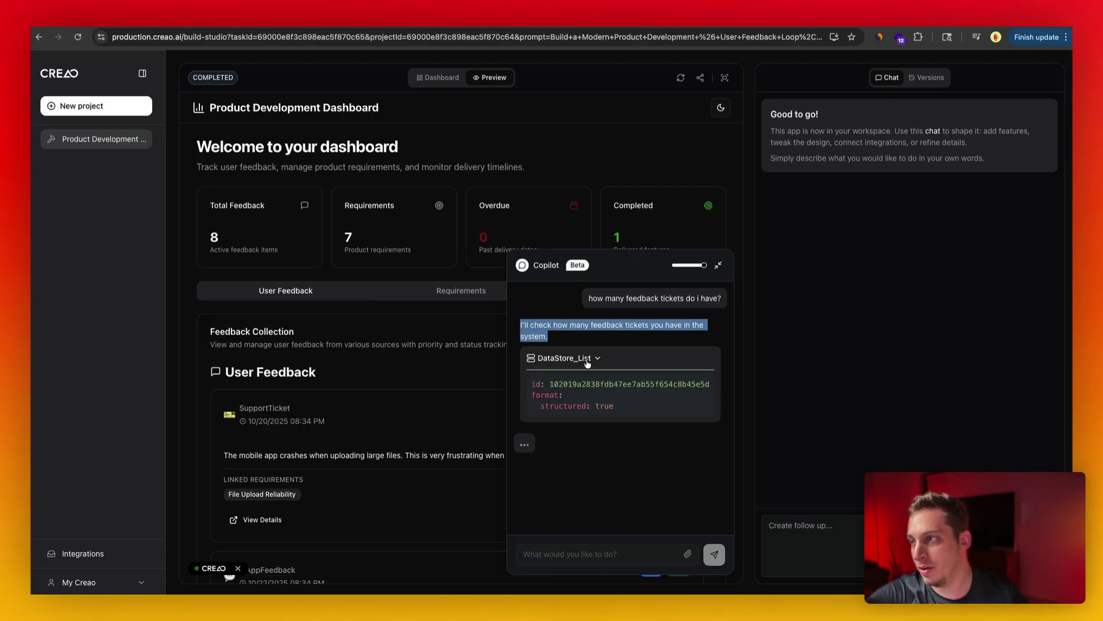
left_click_drag(552, 430, 522, 394)
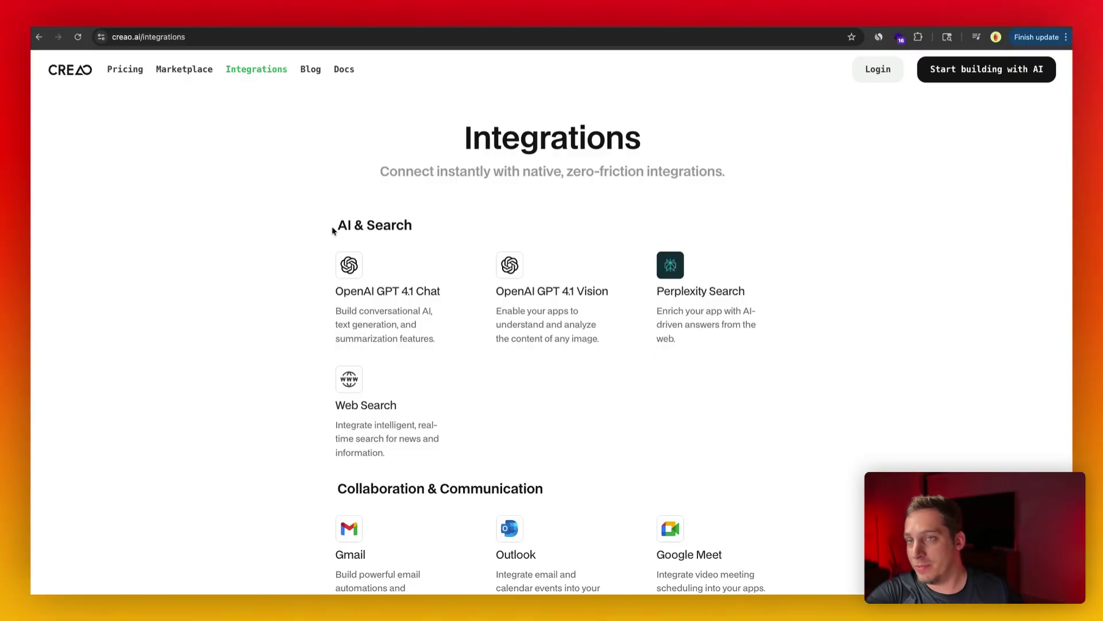
Scroll the Integrations catalogue, highlighting the AI & Search and Collaboration & Communication headings.
left_click_drag(341, 228, 431, 233)
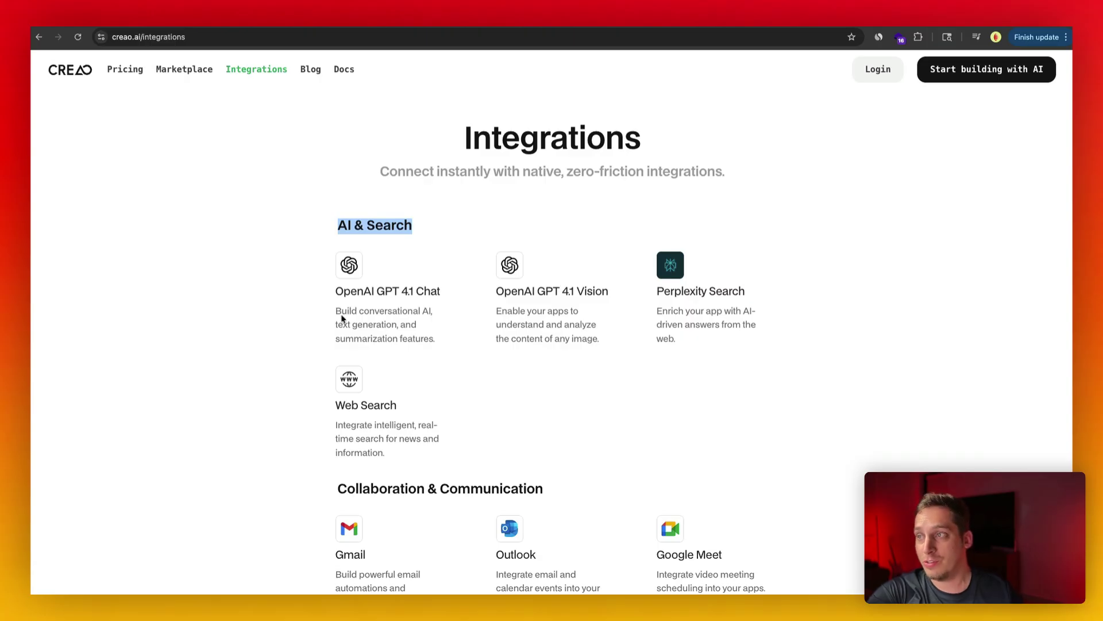
left_click_drag(335, 291, 453, 289)
left_click(461, 288)
scroll(461, 287, "down", 3)
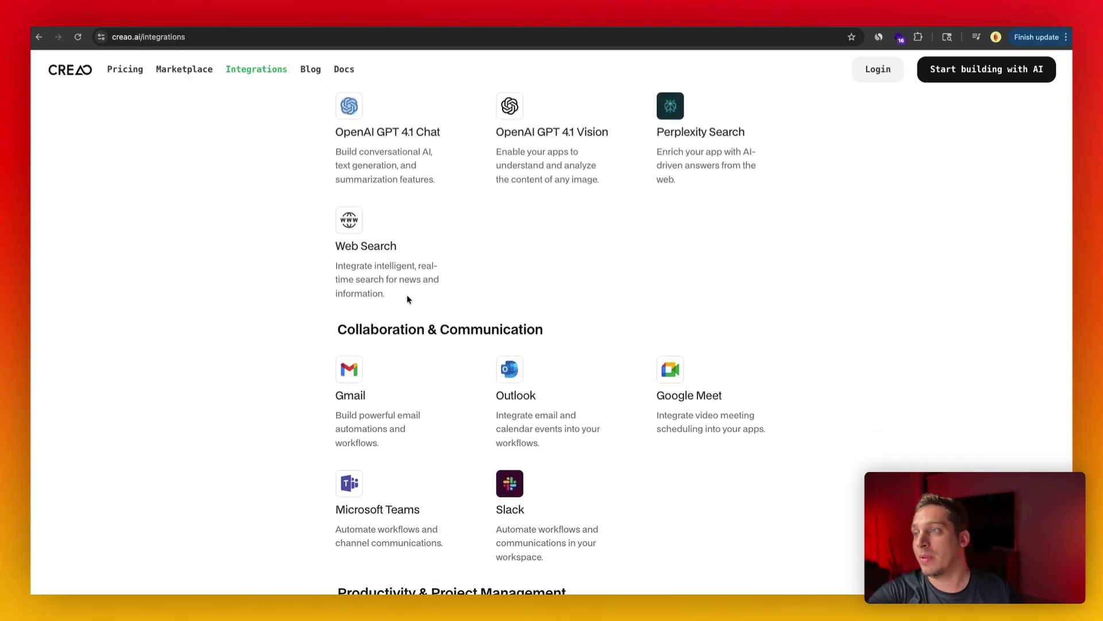
left_click_drag(338, 330, 502, 330)
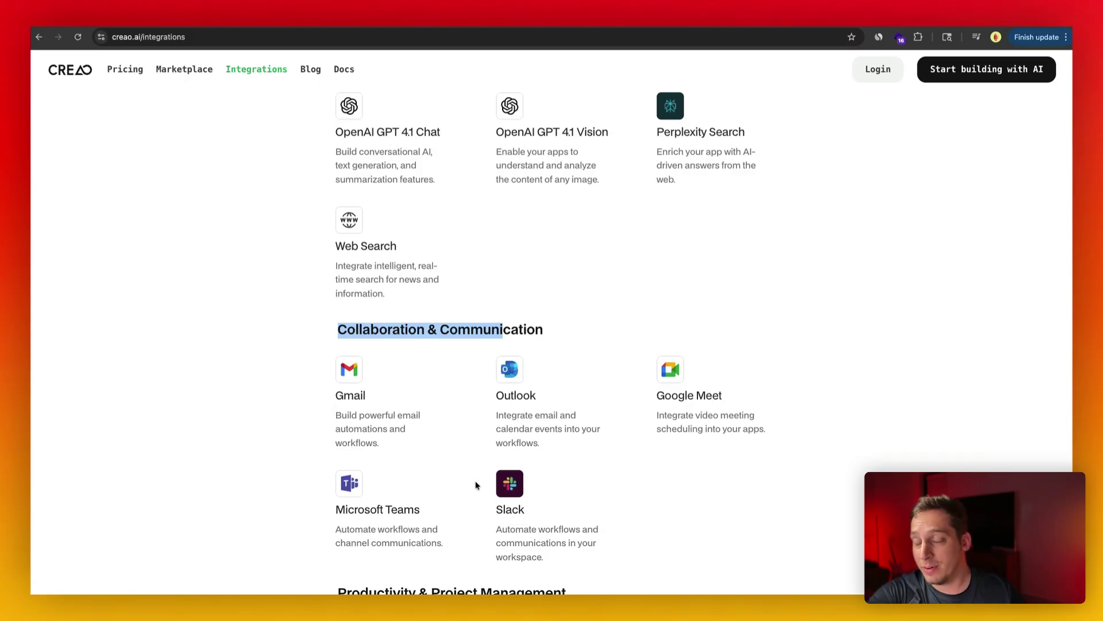
scroll(475, 483, "down", 1)
scroll(474, 483, "up", 1)
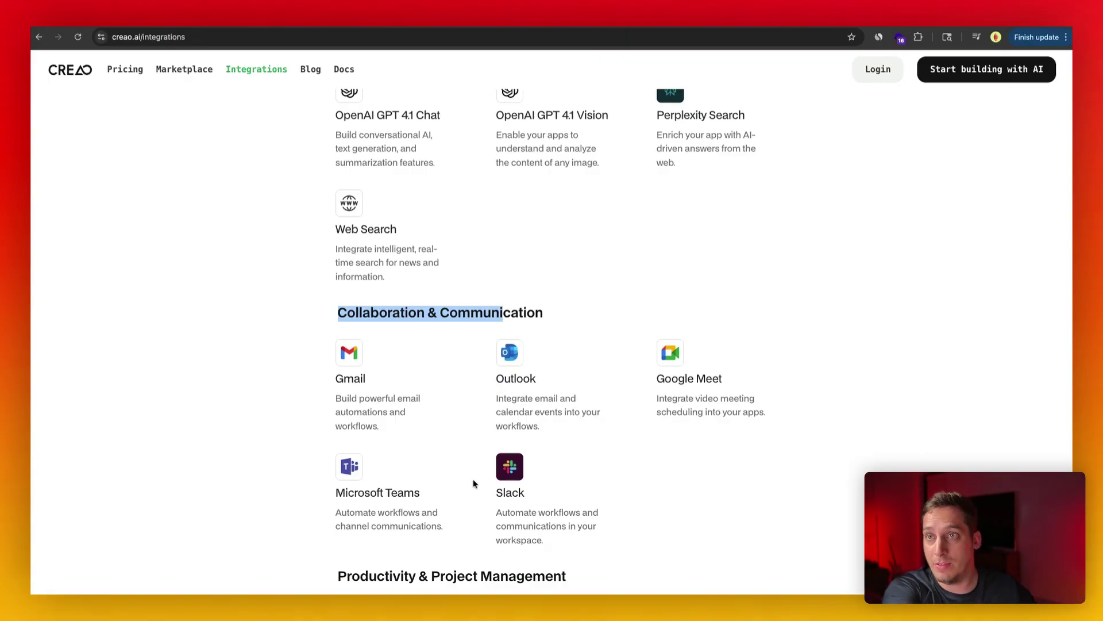
scroll(336, 219, "down", 7)
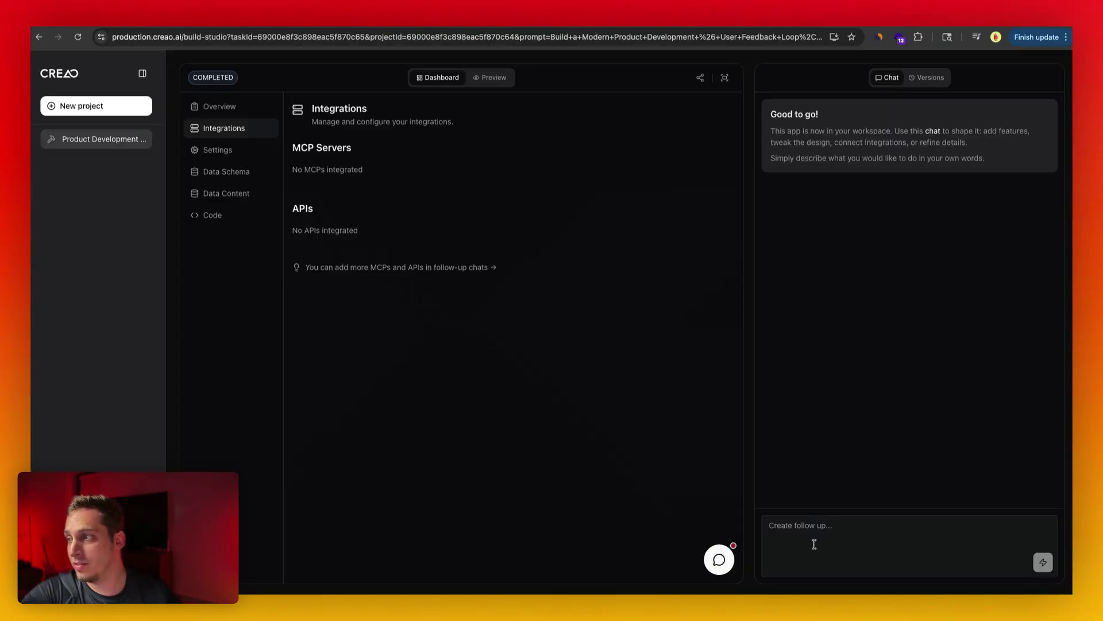
Send a follow-up asking to add a Google Meet integration for scheduling meetings from feedback cards.
left_click(814, 544)
type("lets a")
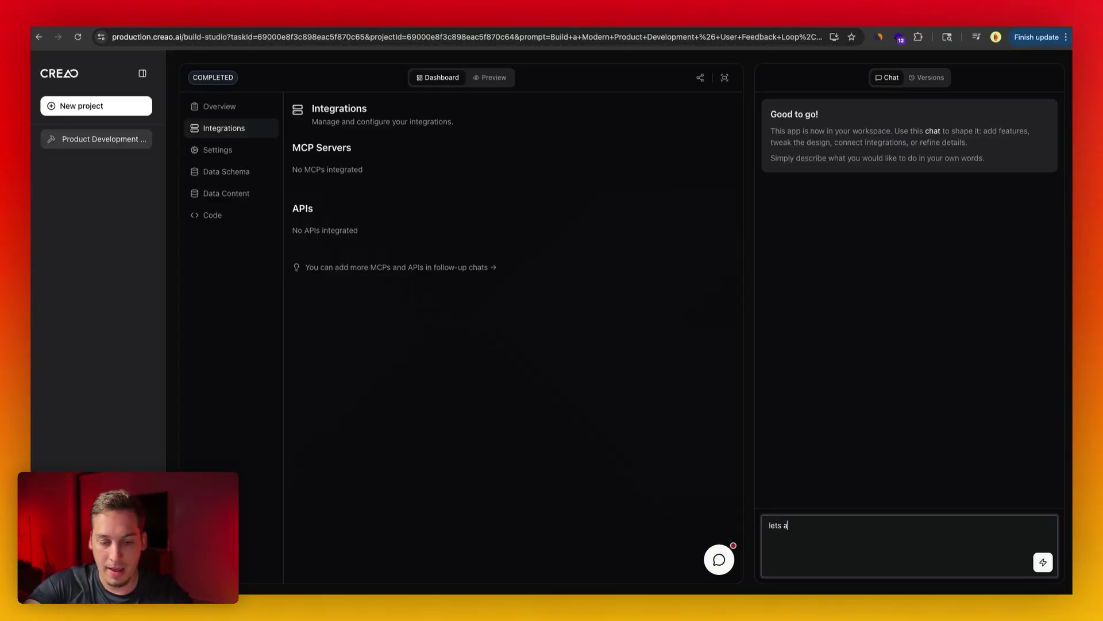
type("dd google meet")
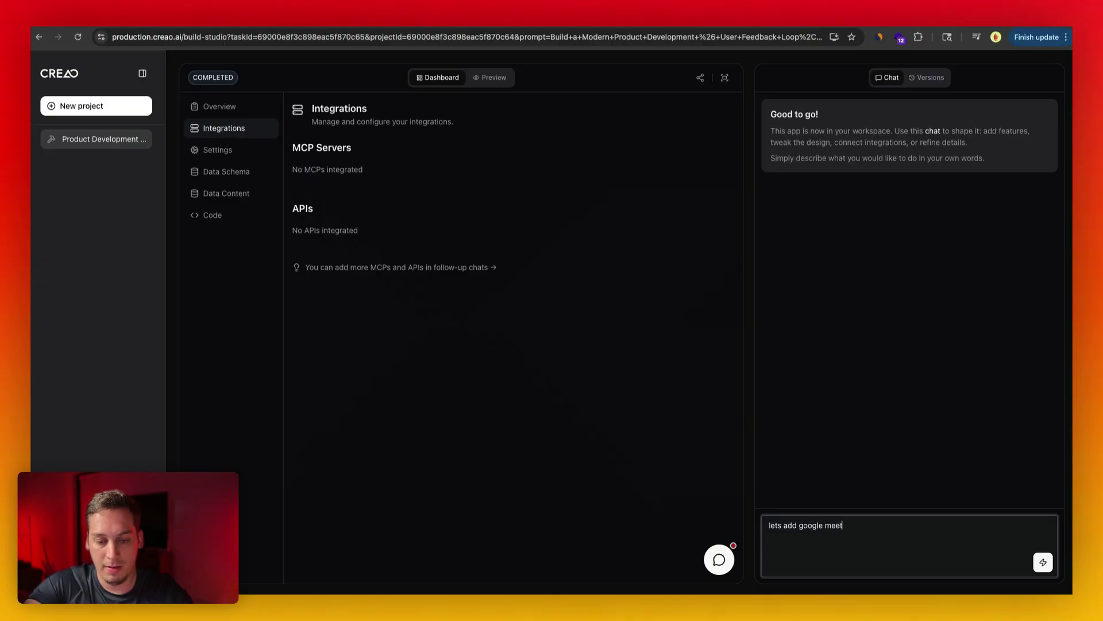
type(" integration to our app. on each feedback card, there is a")
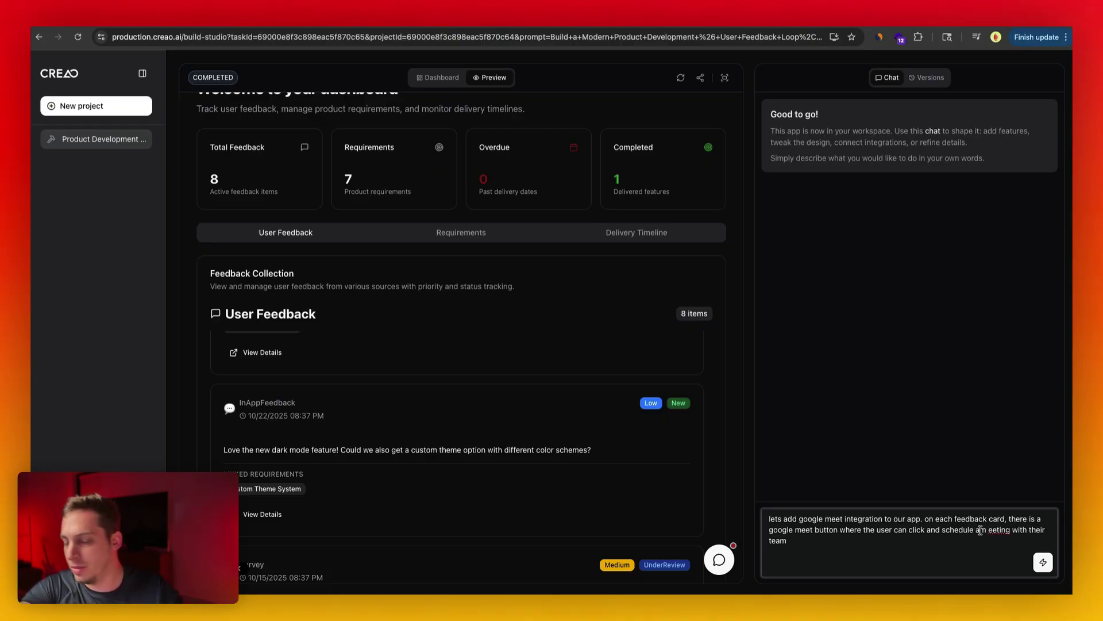
key("Return")
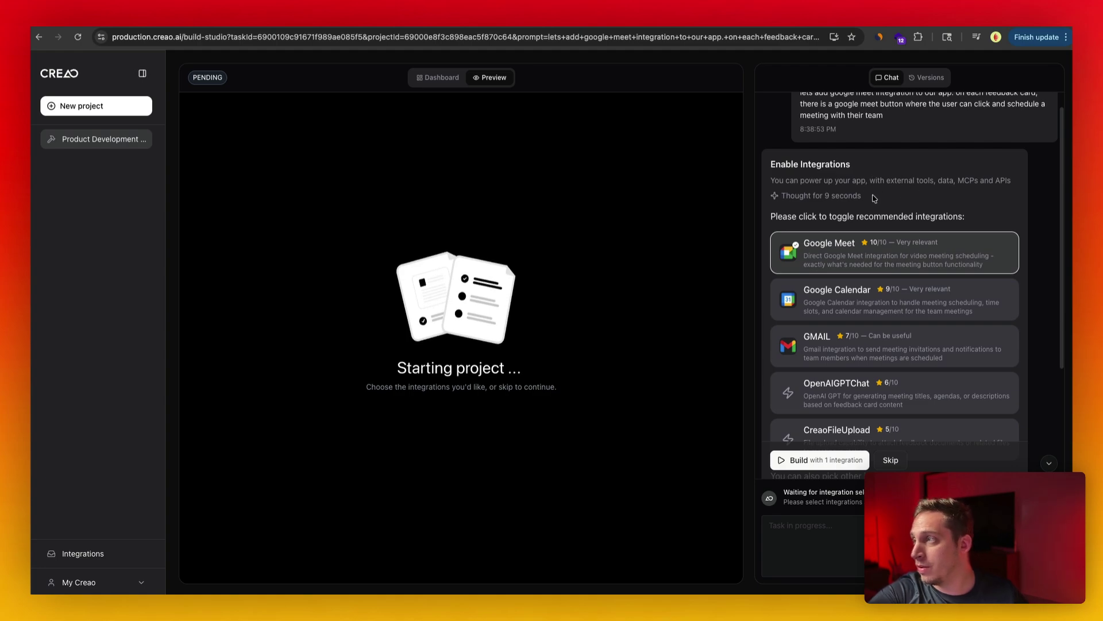
Scroll to the finished build showing Schedule Meet buttons and the Google Meet authentication prompt.
scroll(874, 199, "down", 2)
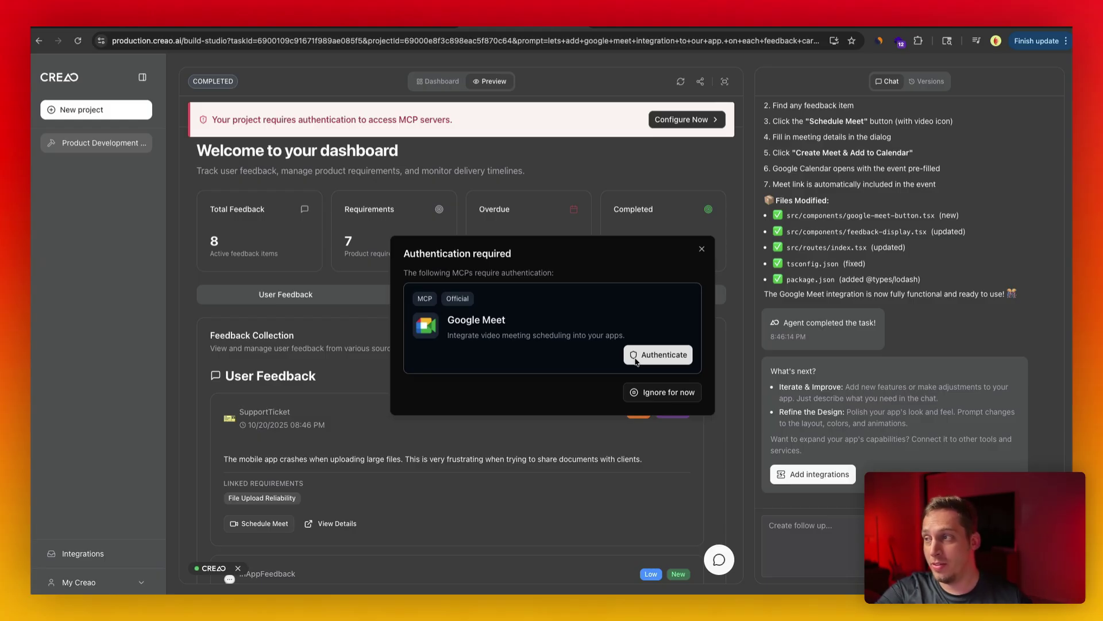
Authenticate Google Meet via the authentication URL, granting Composio access on Google's consent page.
left_click(636, 358)
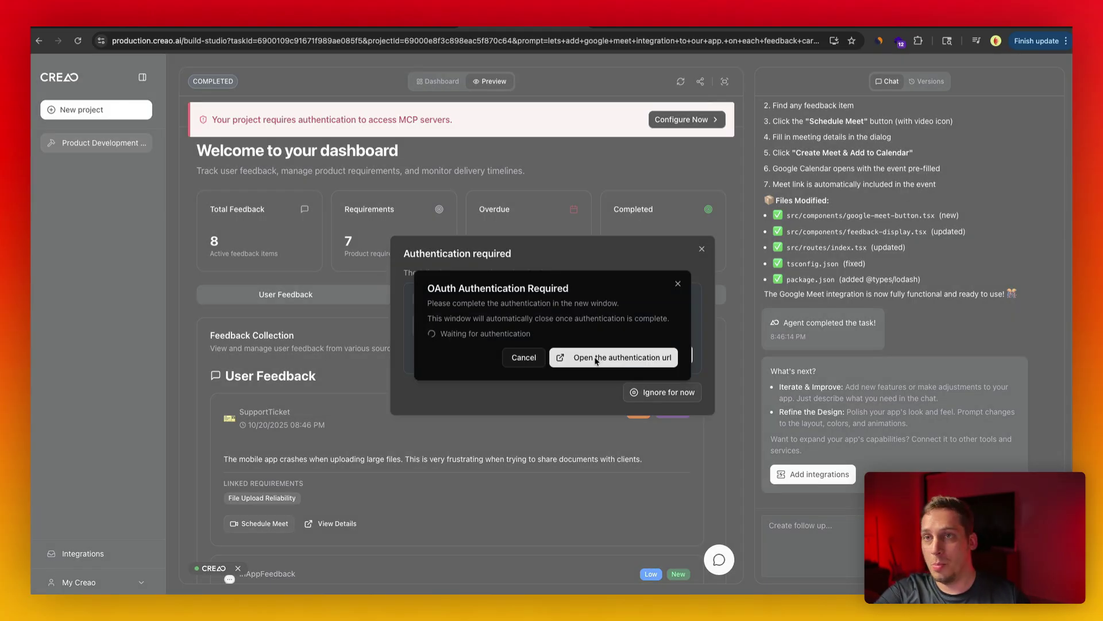
left_click(596, 359)
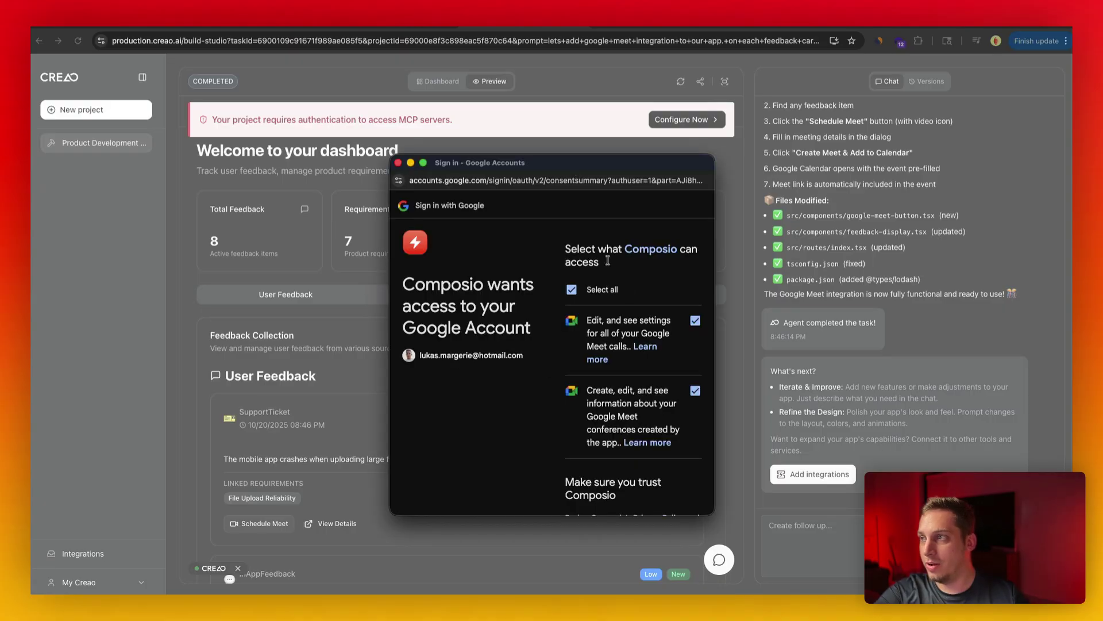
scroll(515, 409, "down", 5)
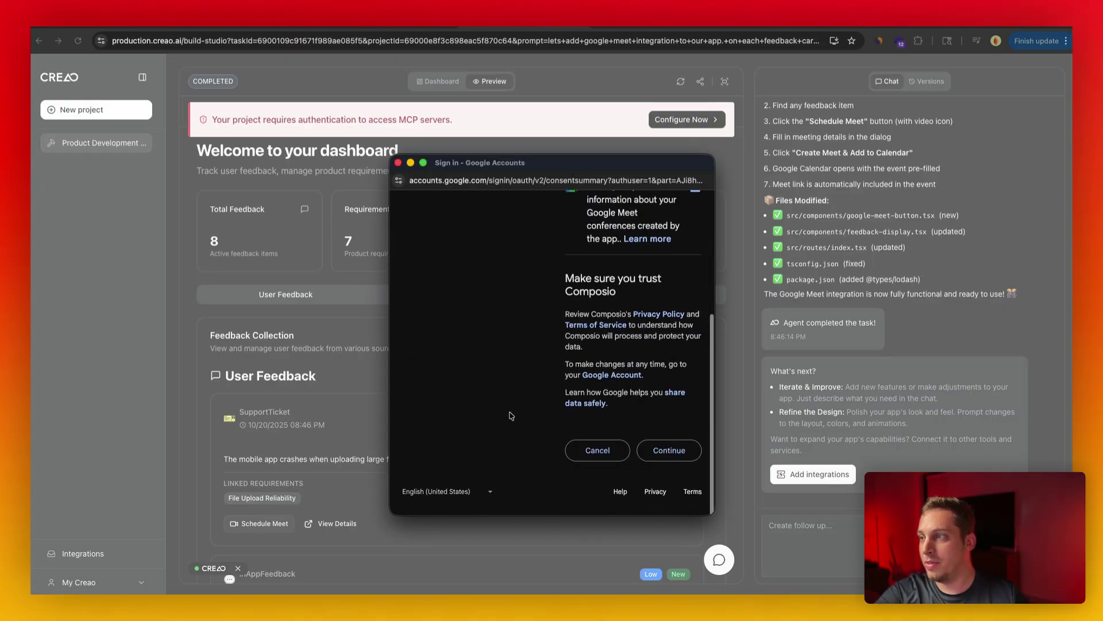
left_click(670, 458)
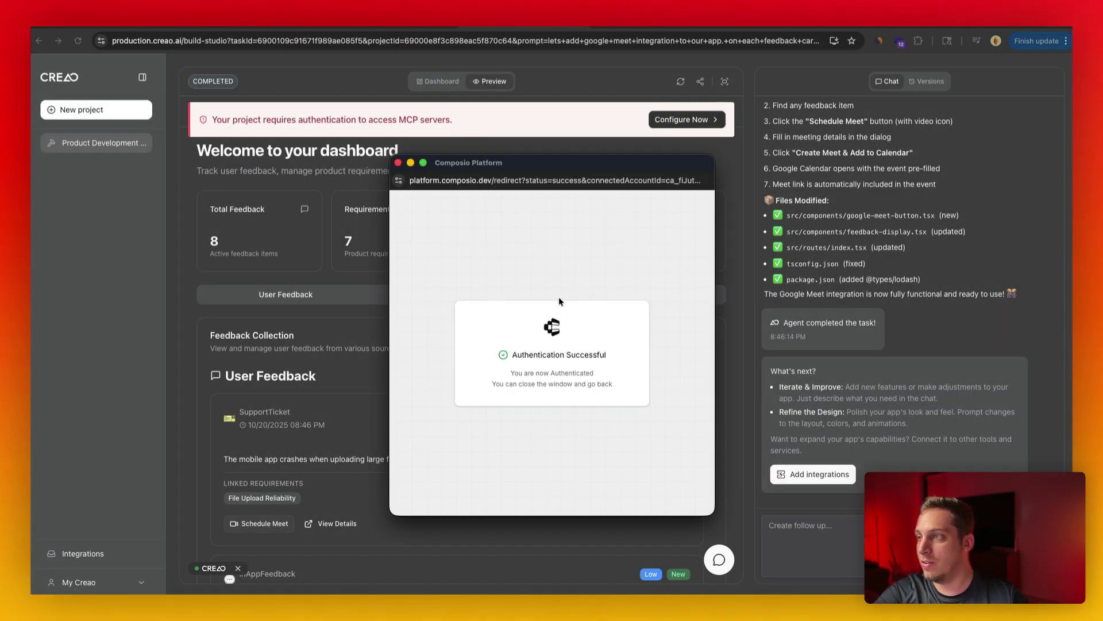
Schedule a meet titled 'bdsvhkvbhsdjhvdsjh' for the slow-search feedback and add it to Calendar.
left_click(398, 164)
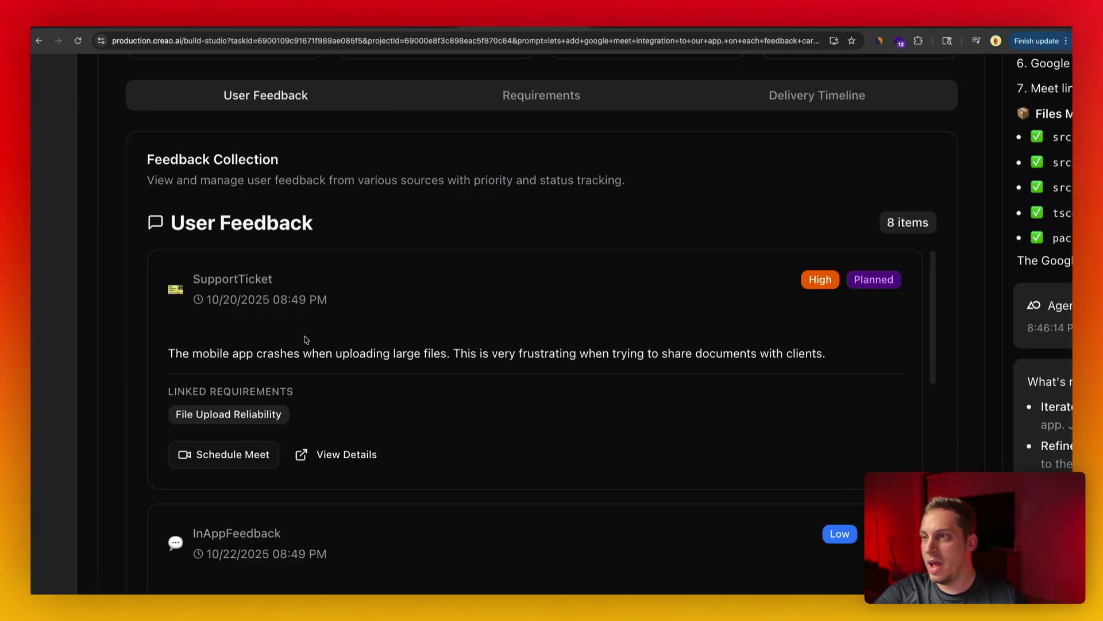
scroll(423, 335, "down", 5)
scroll(424, 336, "down", 4)
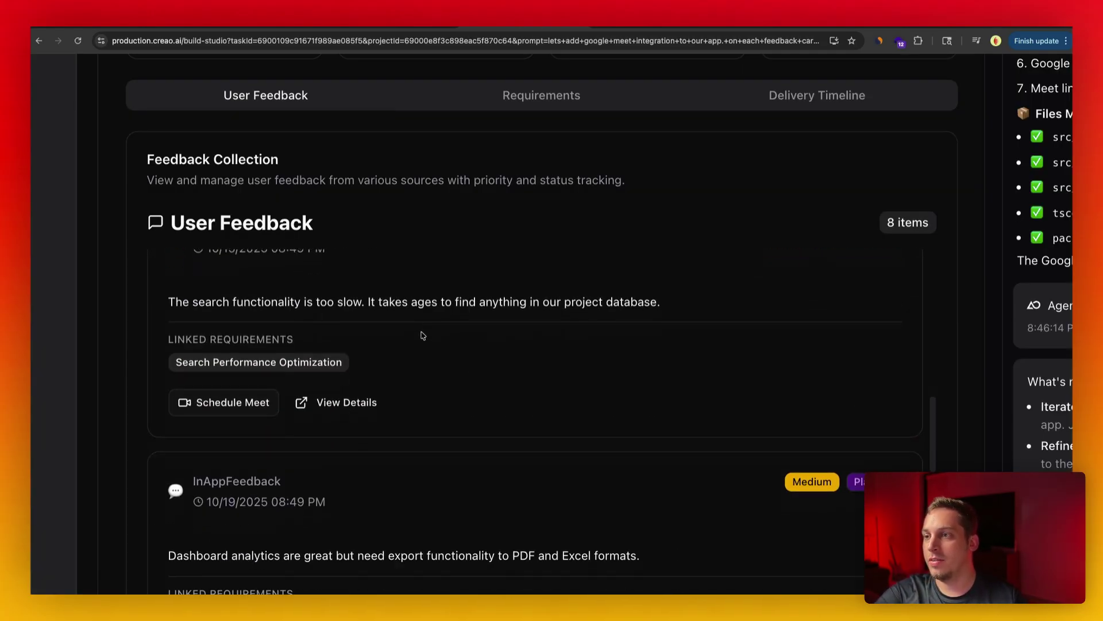
left_click(241, 402)
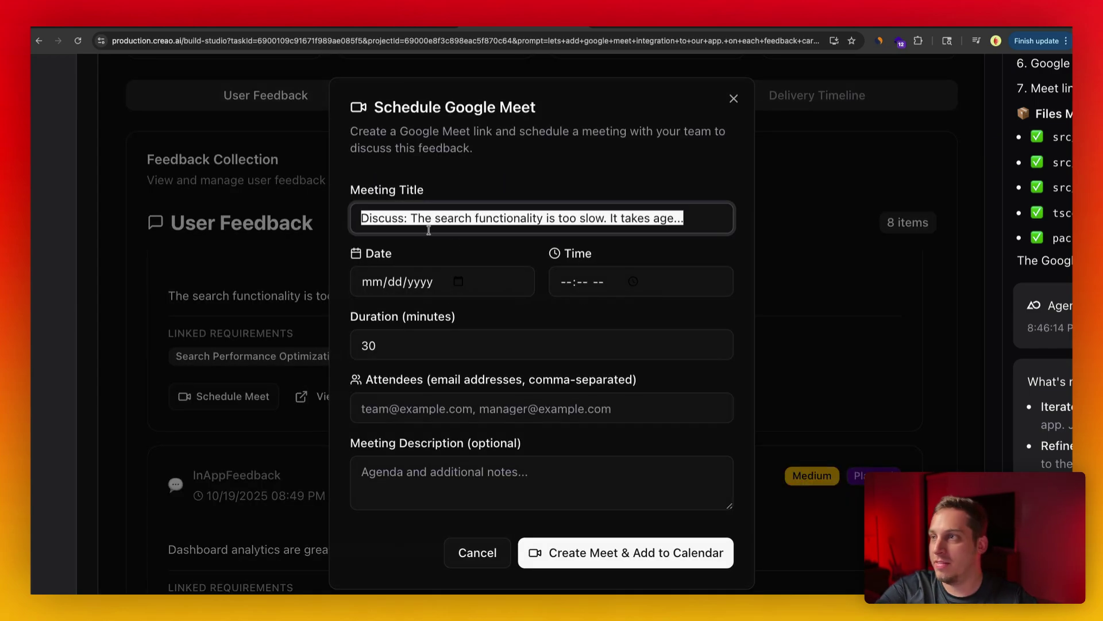
type("bdsvhkvbhsdjhvdsjh")
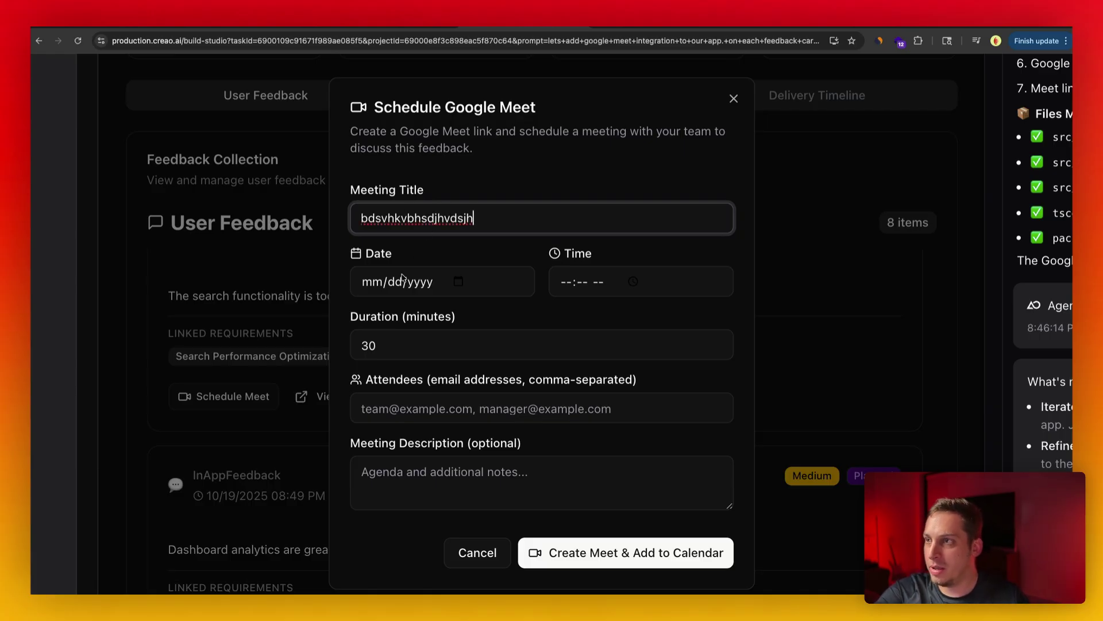
left_click(403, 280)
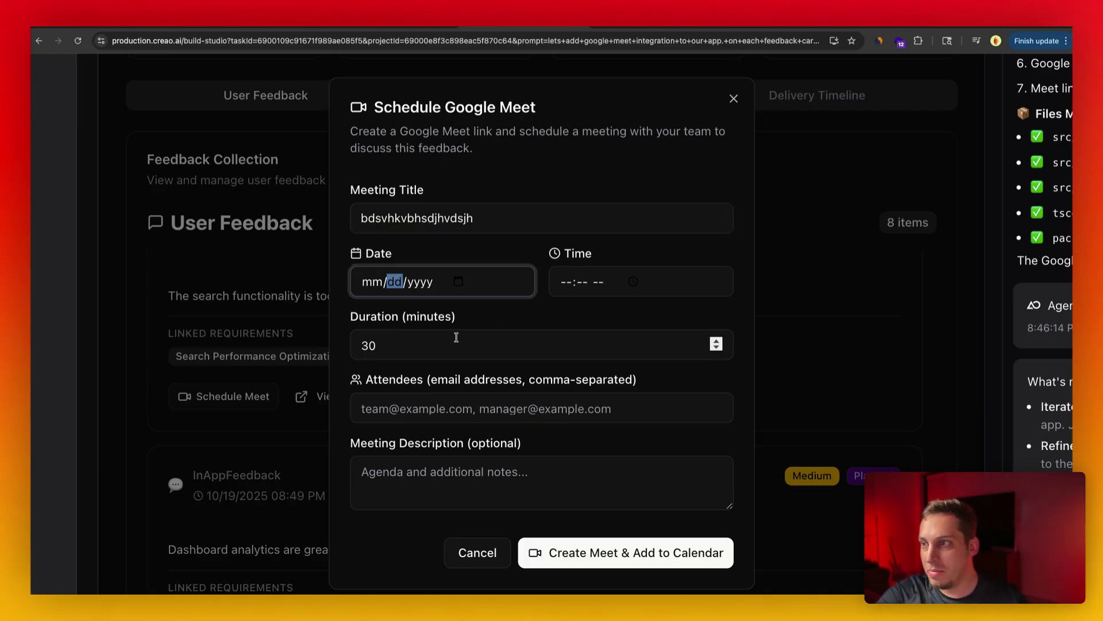
left_click(554, 555)
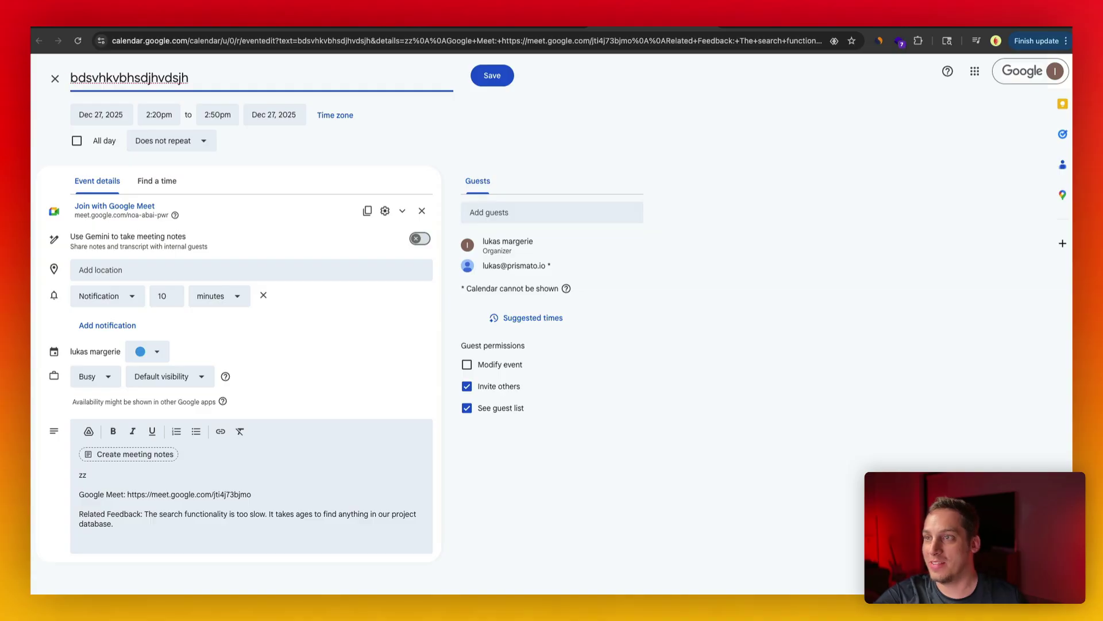
Highlight the event title and the quoted Related Feedback text in the Calendar draft's description.
left_click_drag(70, 78, 304, 76)
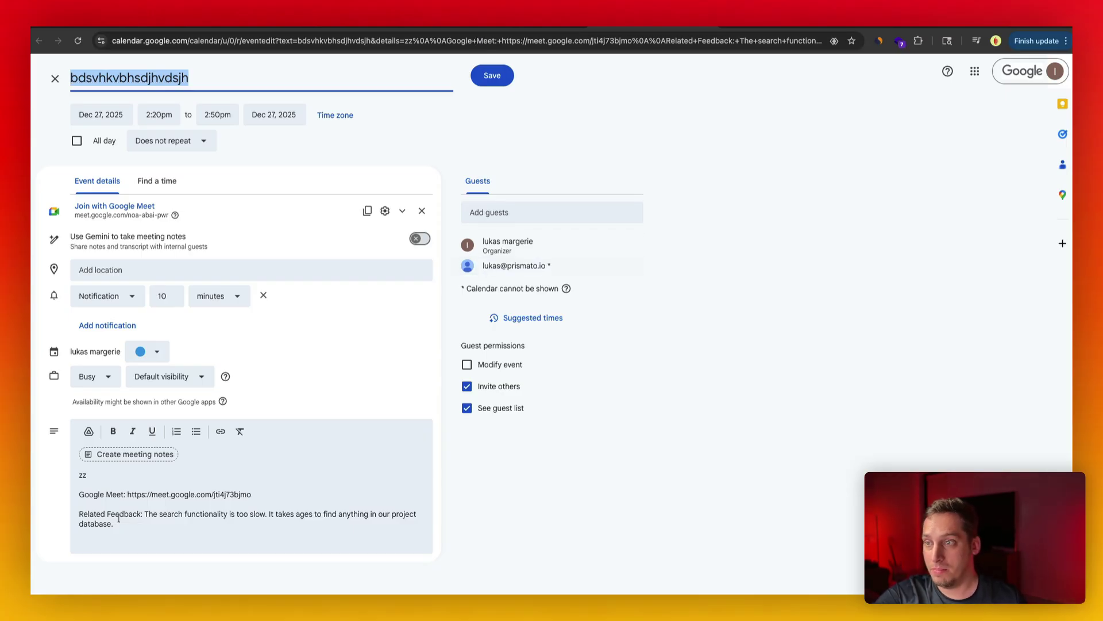
left_click_drag(119, 527, 76, 518)
left_click(80, 515)
left_click_drag(147, 511, 307, 521)
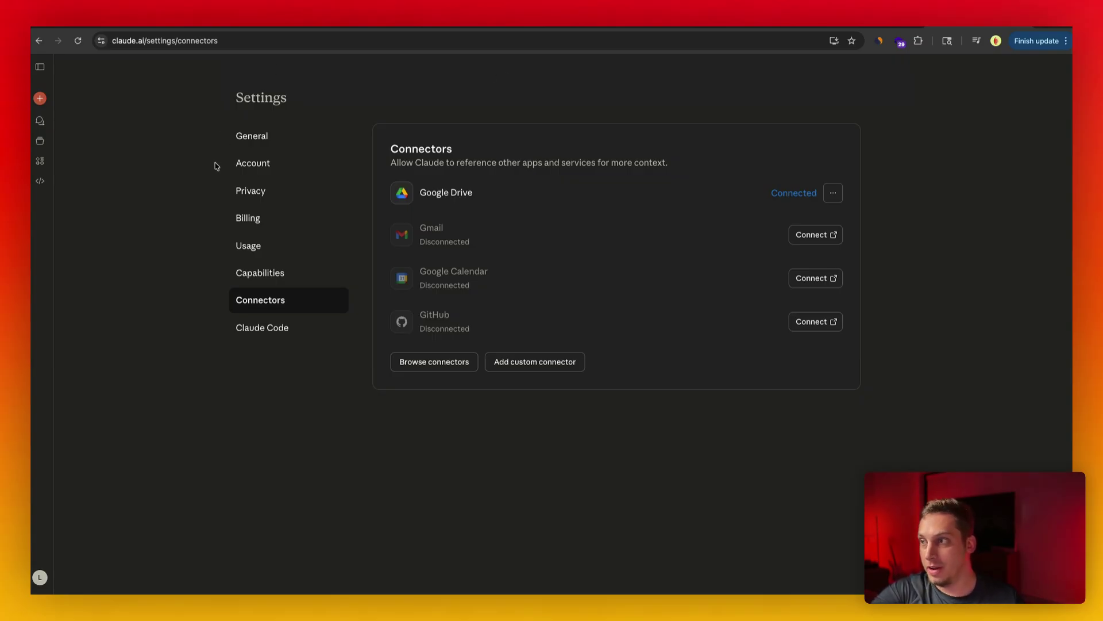
Add a custom connector named 'Feedback app' using the pasted CREAO MCP URL, then close its tools list.
left_click(539, 369)
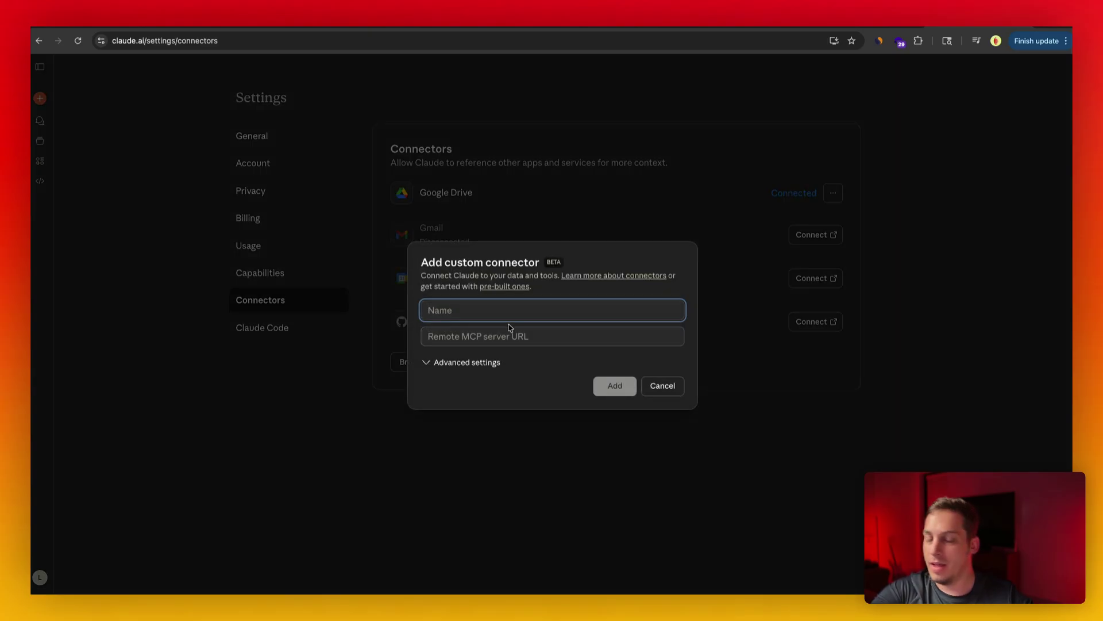
type("Feedback app")
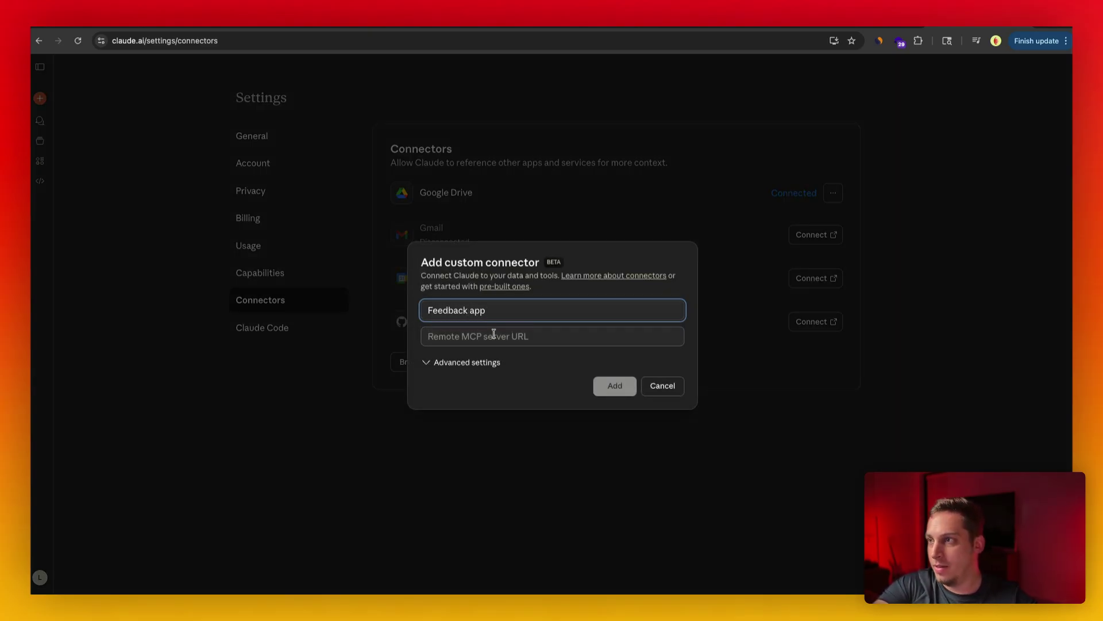
left_click(491, 337)
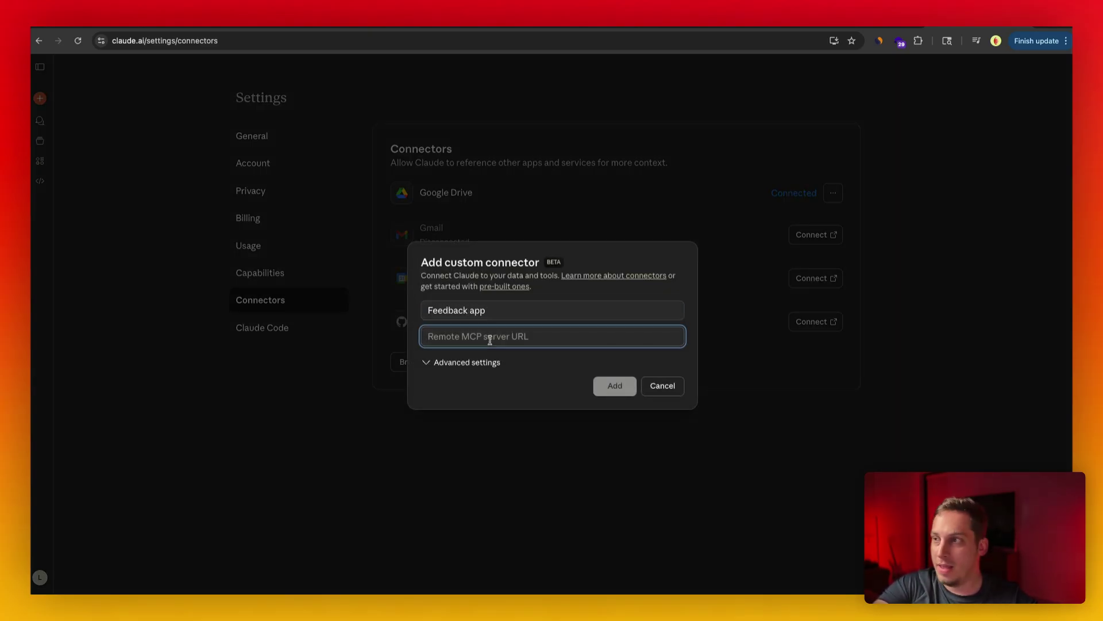
key("super+v")
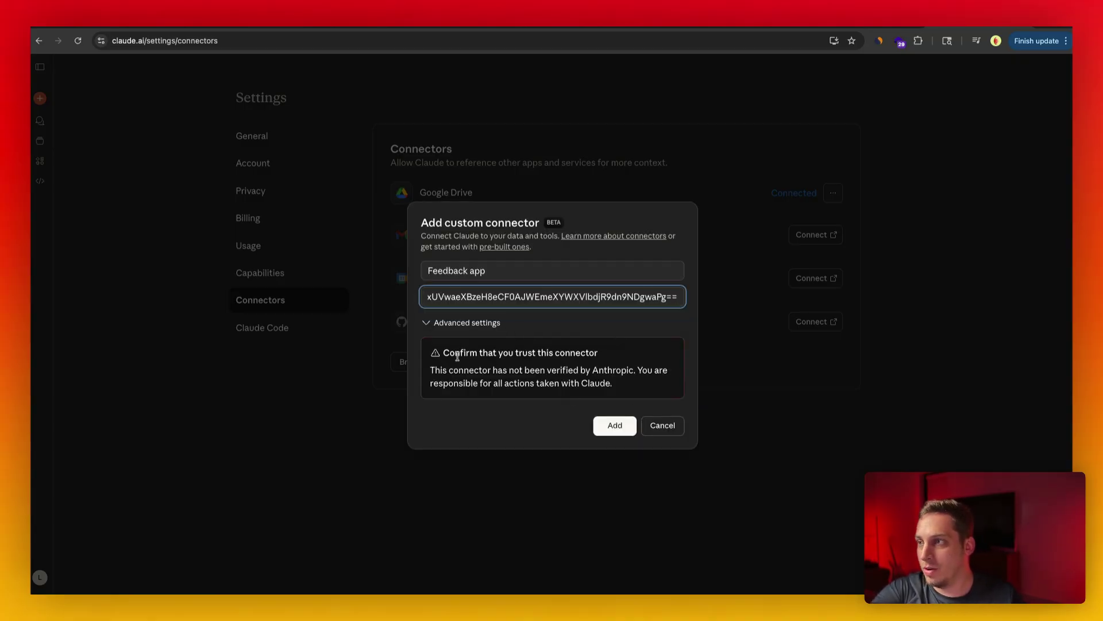
left_click(599, 425)
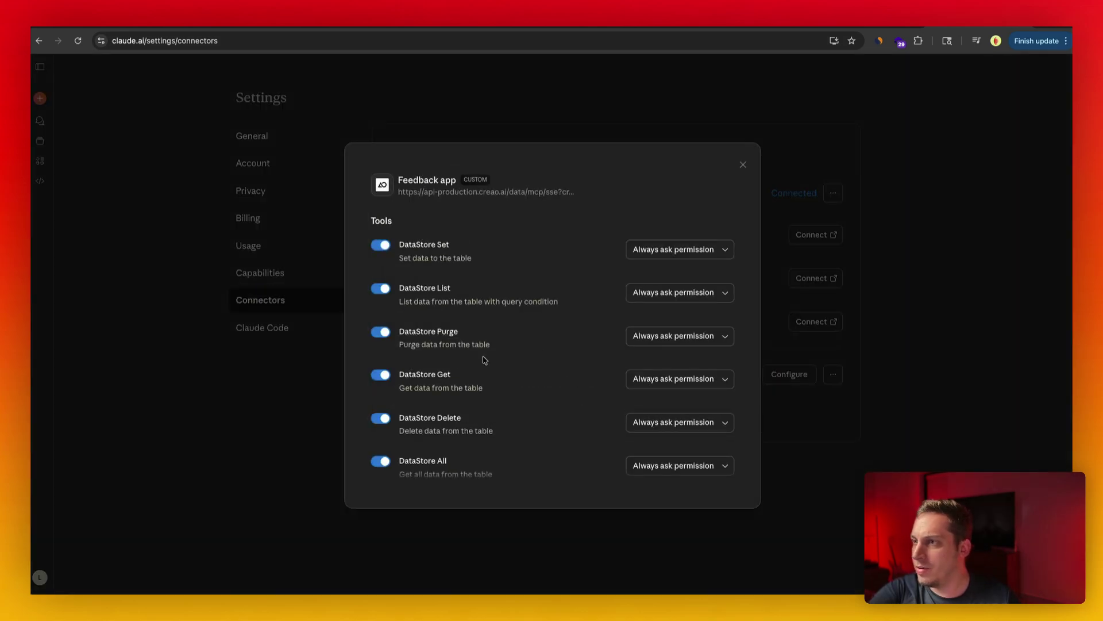
scroll(400, 464, "down", 5)
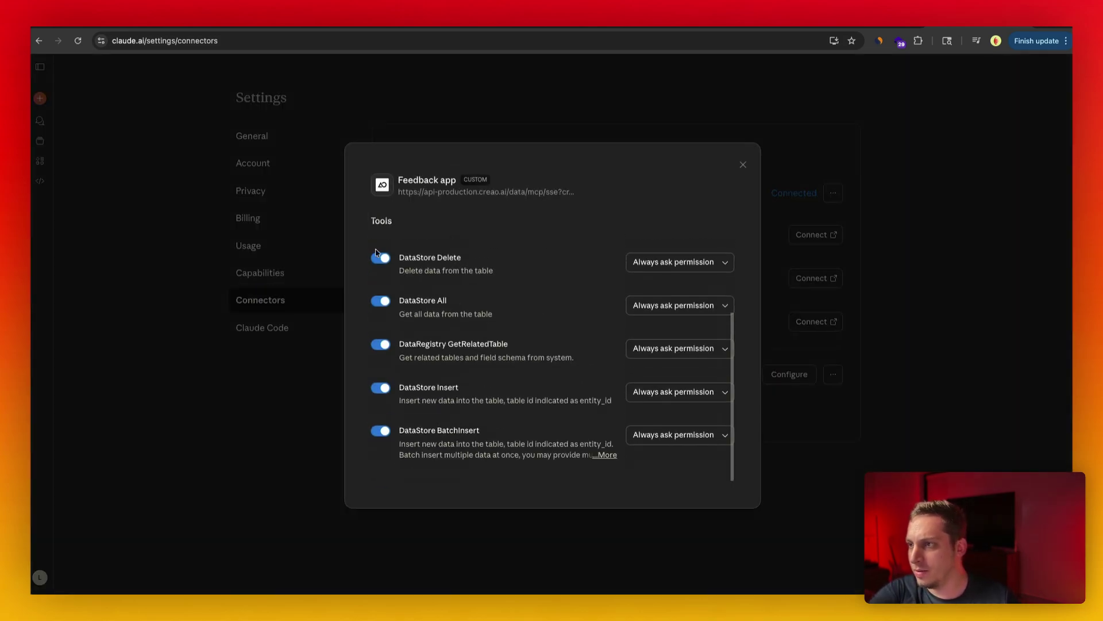
scroll(501, 372, "up", 5)
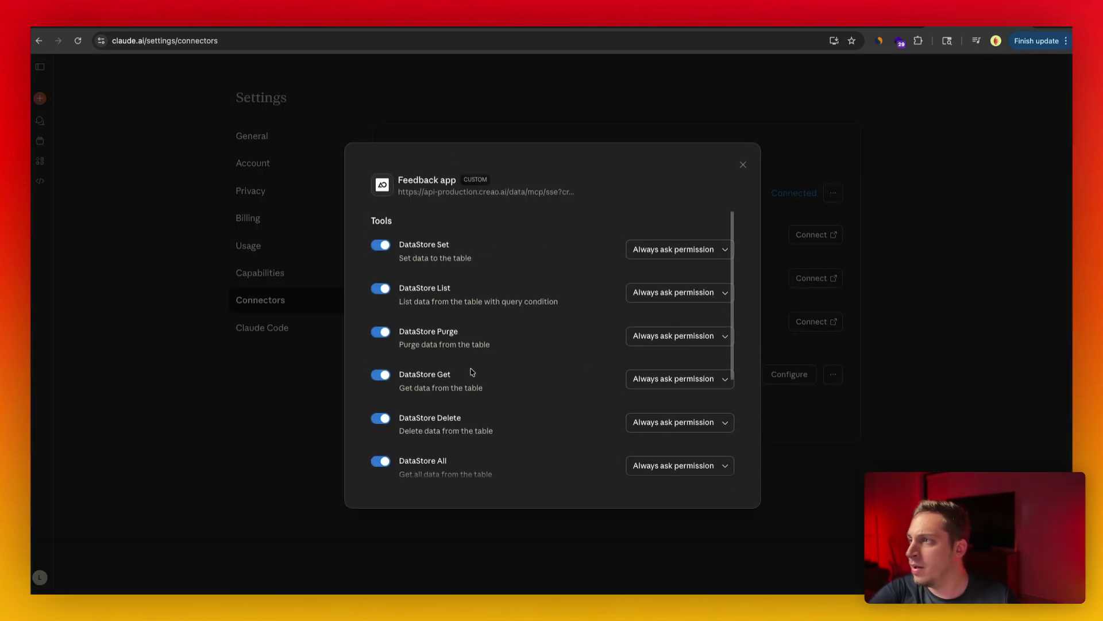
left_click(743, 168)
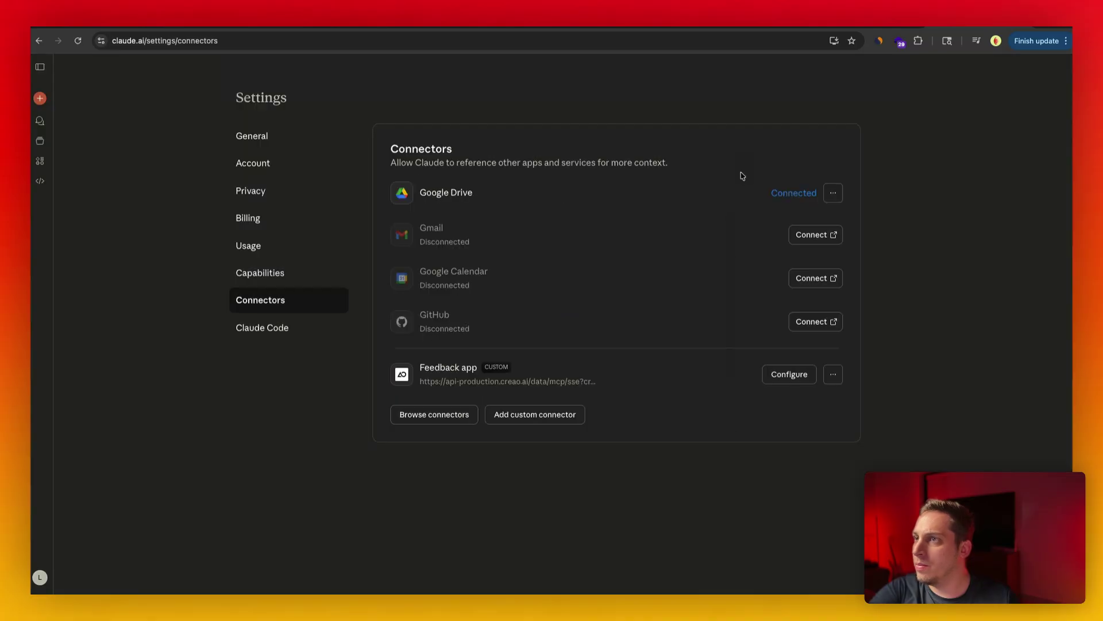
In a new chat, allow the Feedback app tool once and review the listed entry types and theme preferences.
left_click(40, 104)
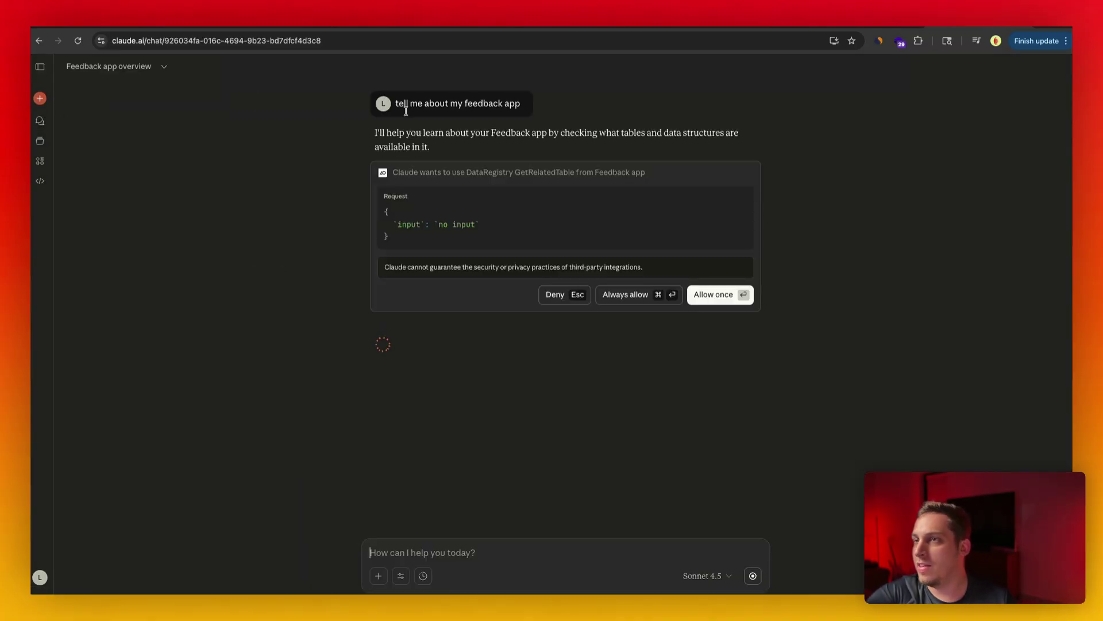
left_click(710, 296)
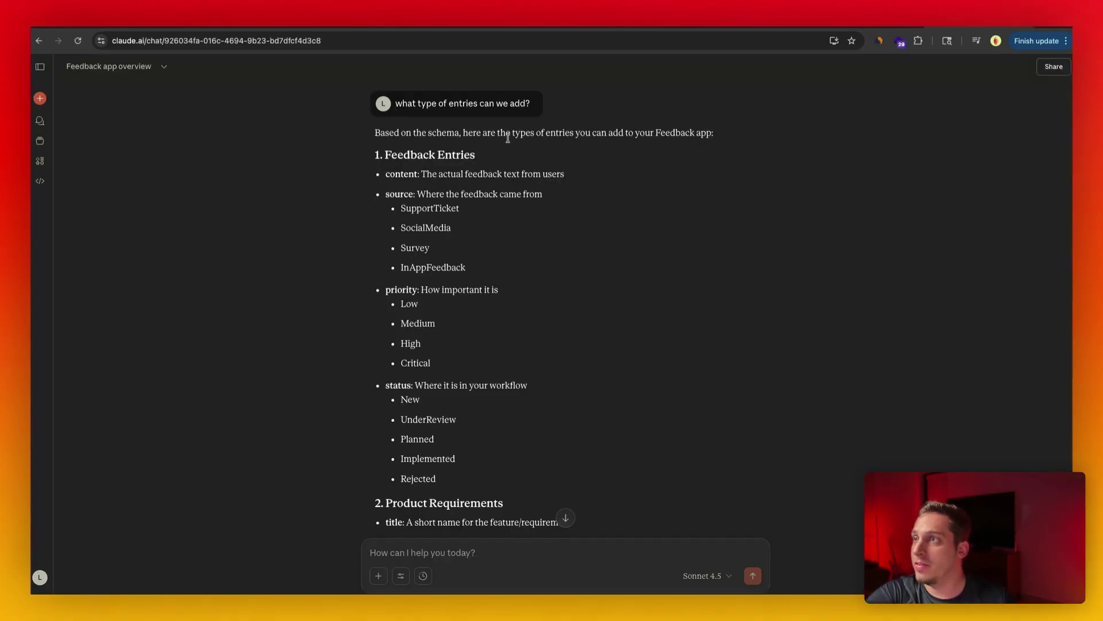
left_click_drag(383, 159, 533, 171)
scroll(397, 270, "down", 5)
scroll(381, 273, "down", 3)
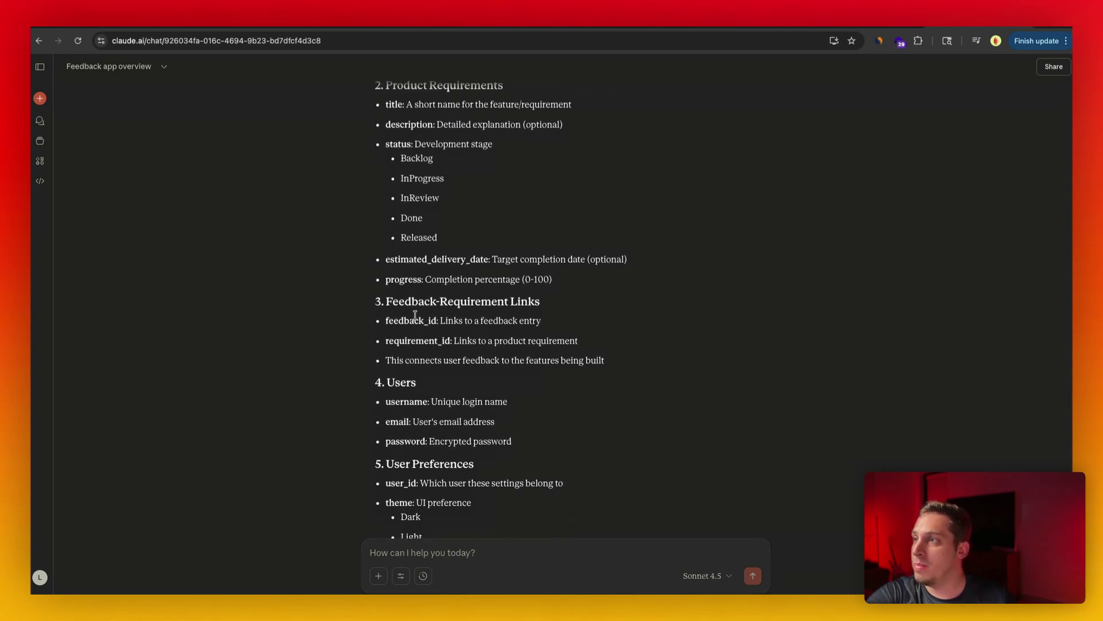
scroll(393, 395, "down", 2)
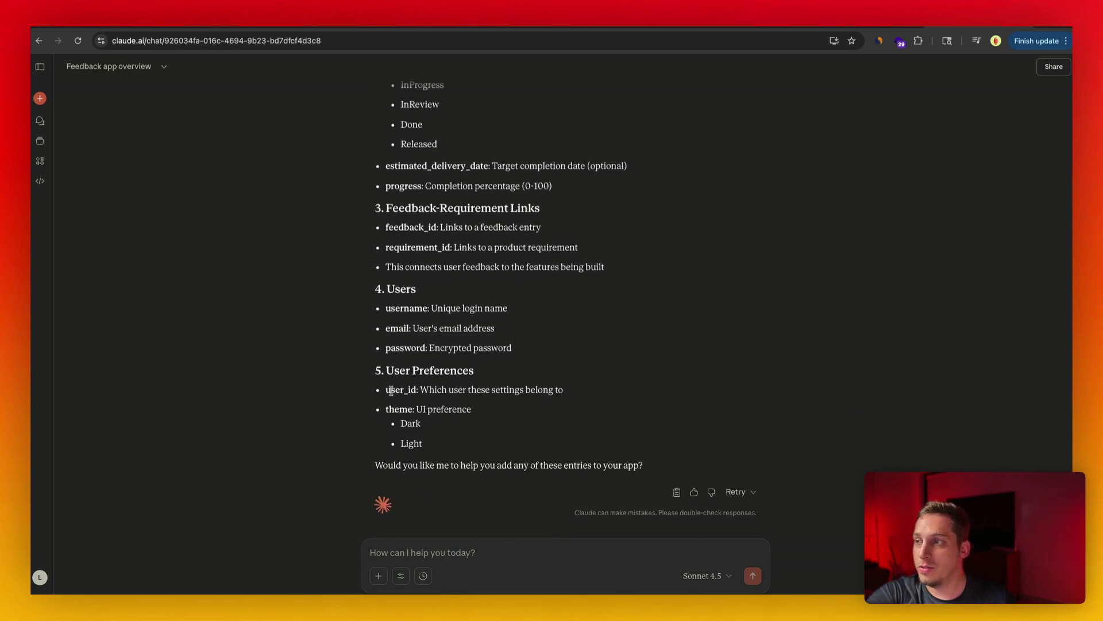
left_click_drag(427, 447, 392, 428)
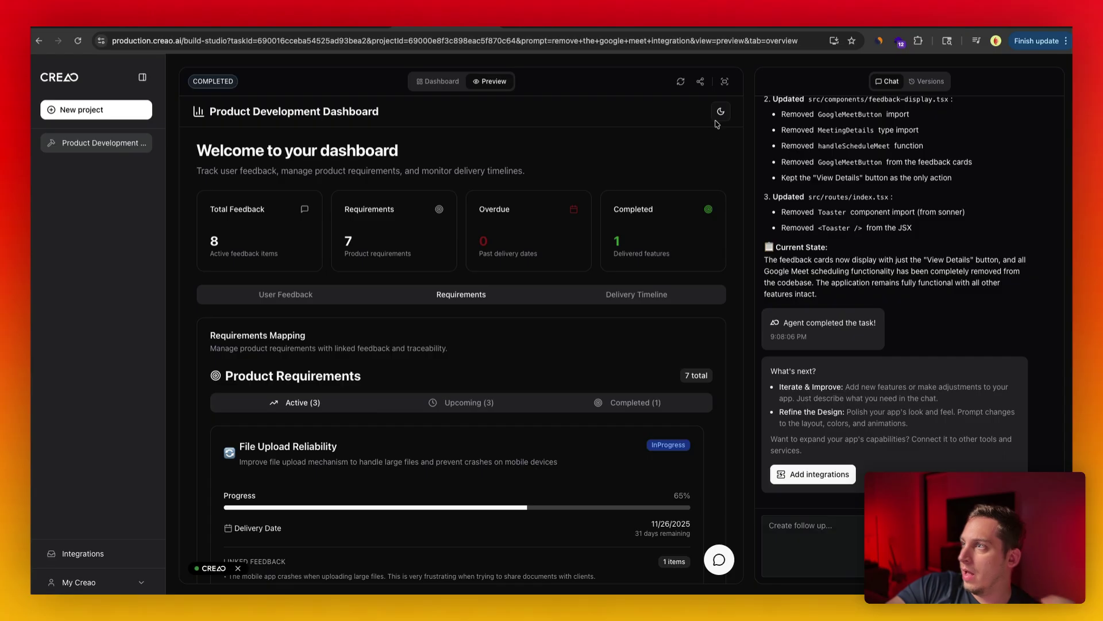
Toggle the dashboard theme Light, Dark, Light, then Dark, ending on the dark theme.
left_click(720, 110)
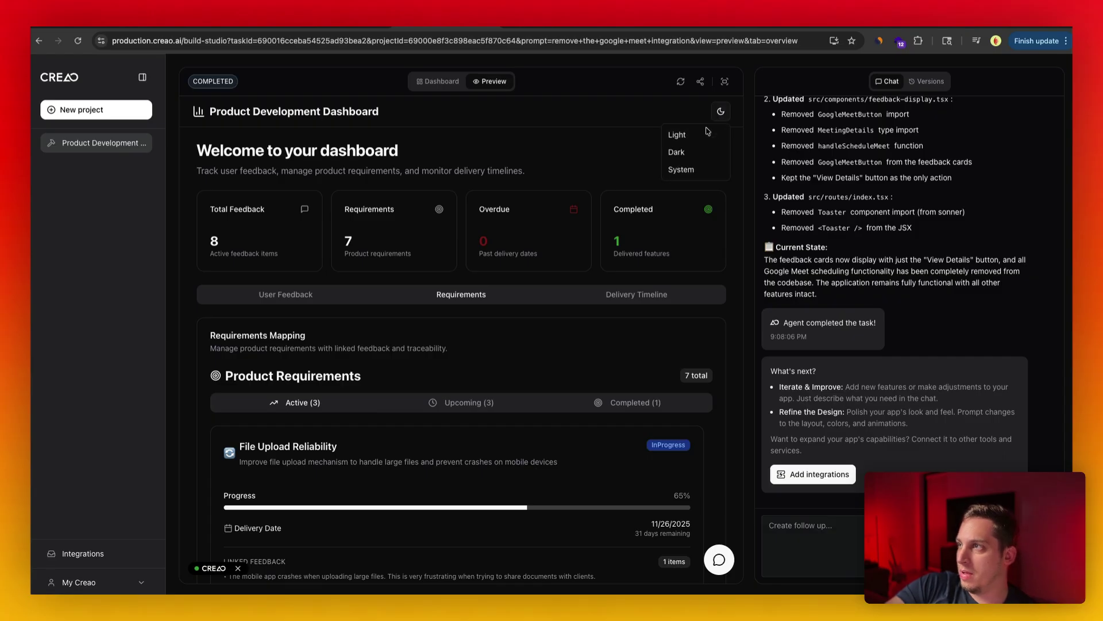
left_click(700, 138)
left_click(721, 112)
left_click(682, 154)
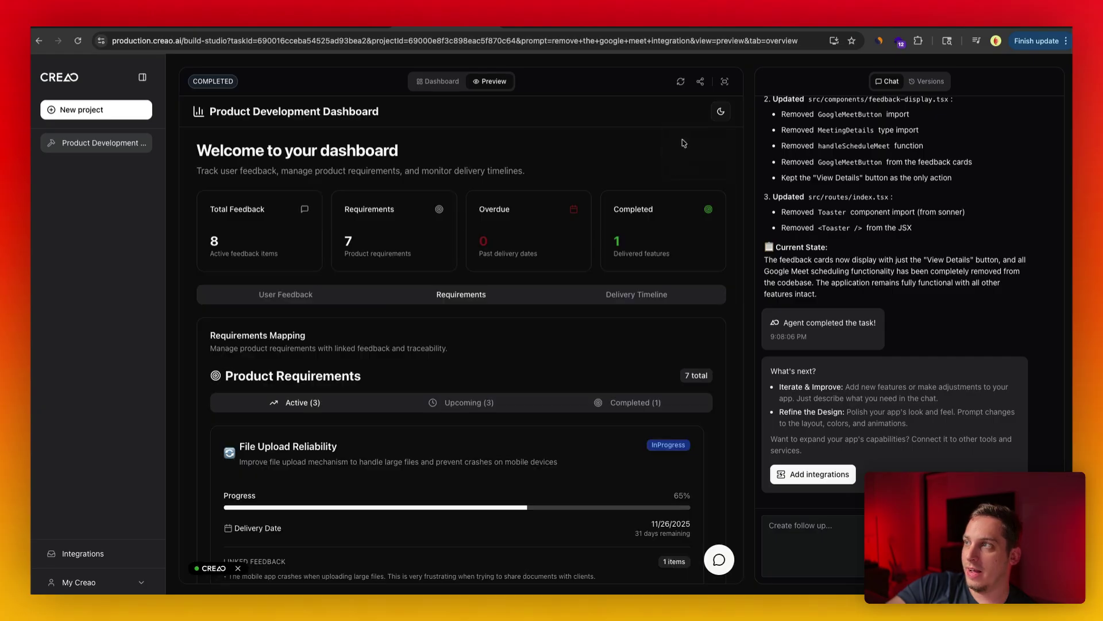
left_click(722, 115)
left_click(690, 136)
left_click(721, 112)
left_click(693, 159)
left_click(718, 117)
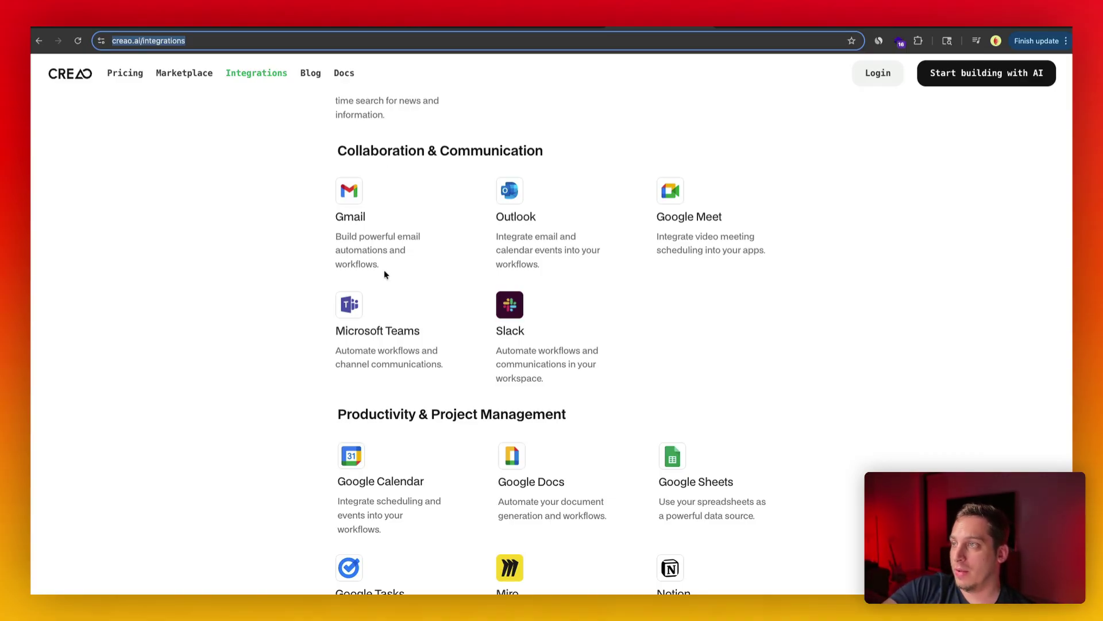
scroll(643, 205, "up", 1)
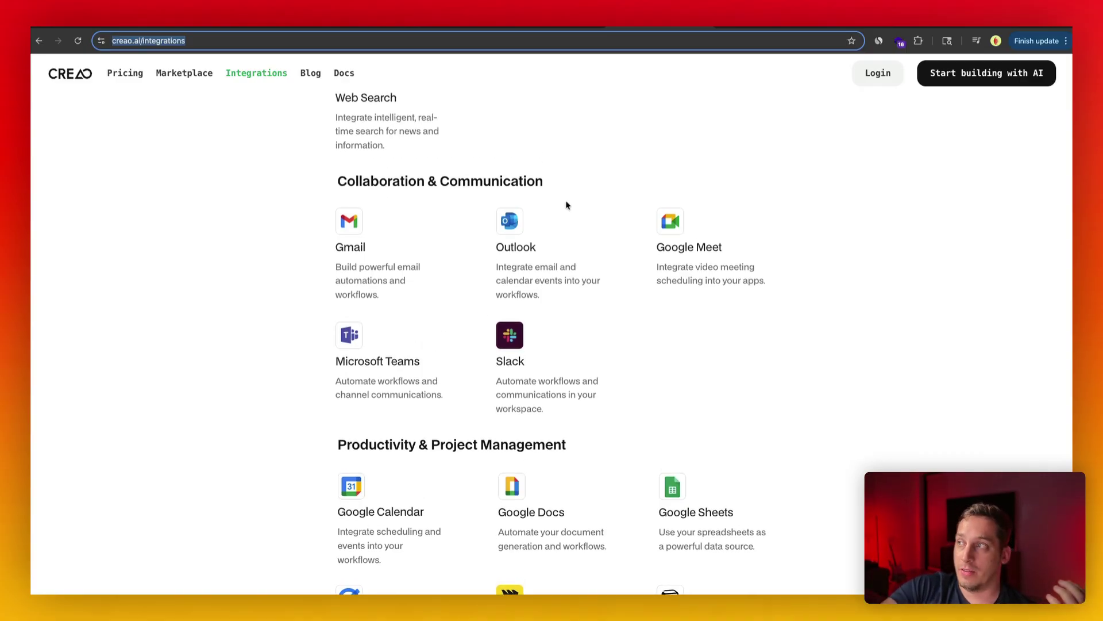